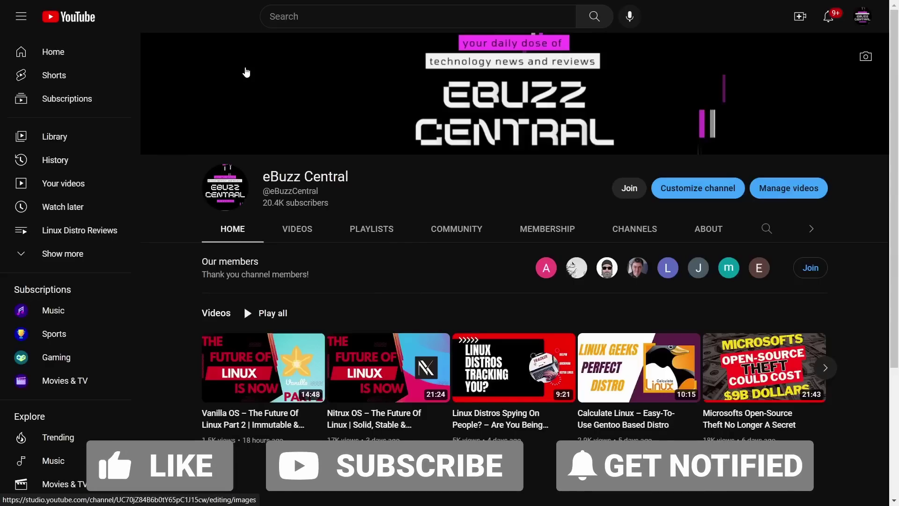
Open the Join membership dialog on eBuzz Central and scroll through its tiers
click(630, 188)
scroll(369, 204, down, 1)
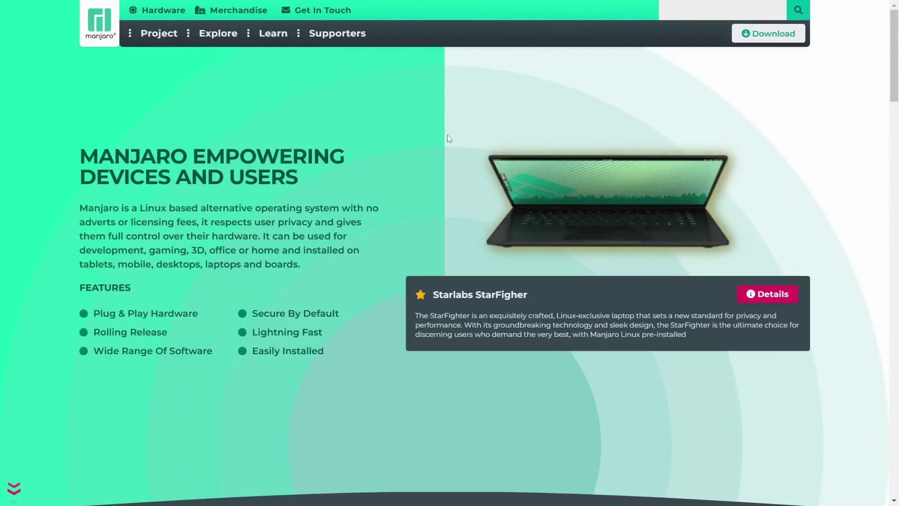
scroll(393, 202, down, 10)
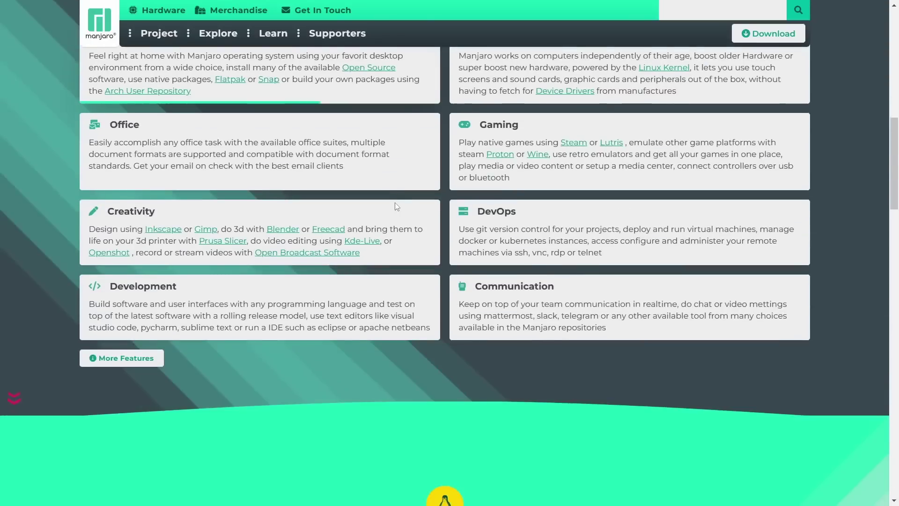
scroll(395, 203, up, 10)
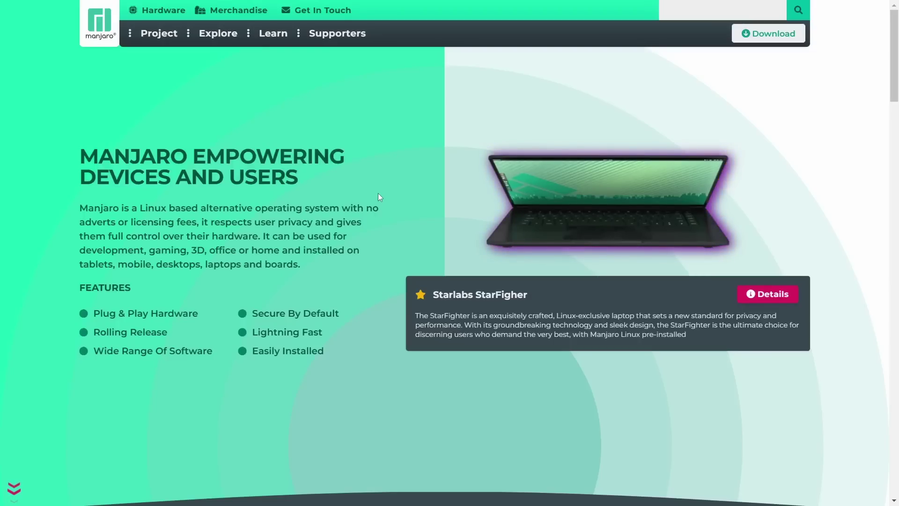
scroll(379, 194, down, 5)
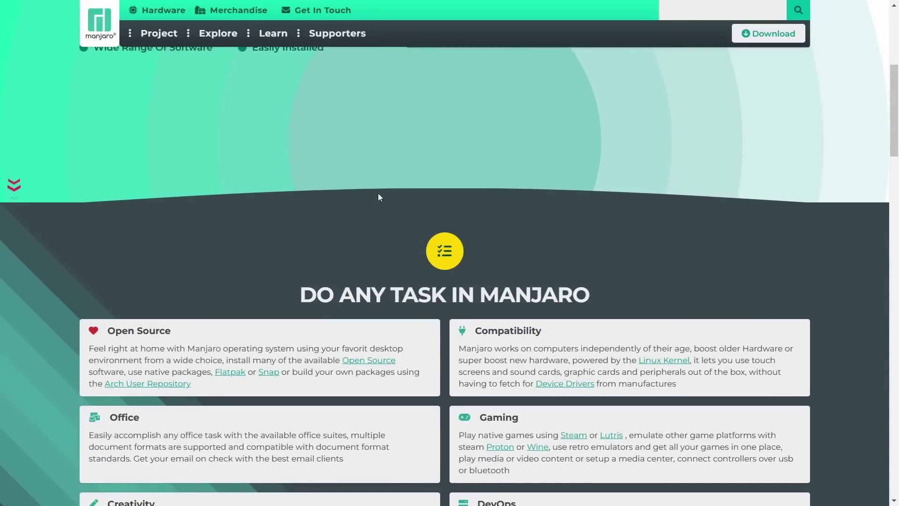
scroll(378, 195, down, 3)
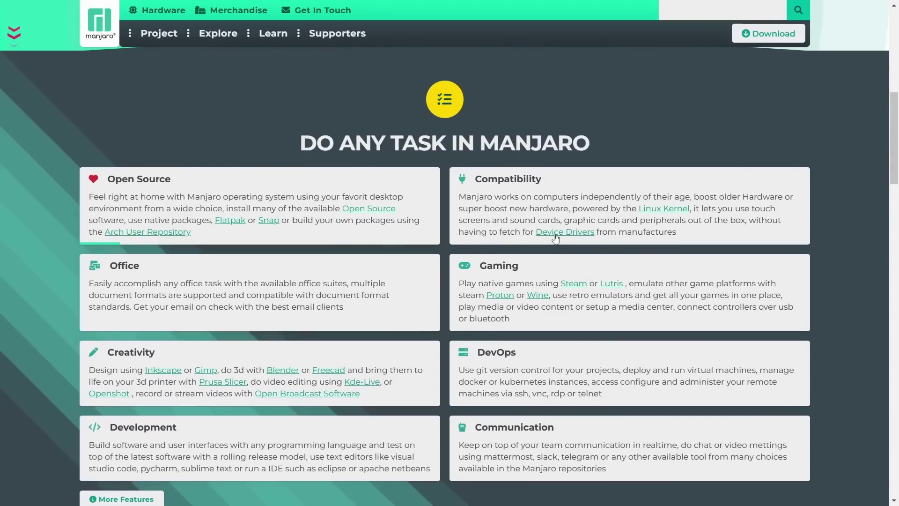
scroll(412, 256, down, 3)
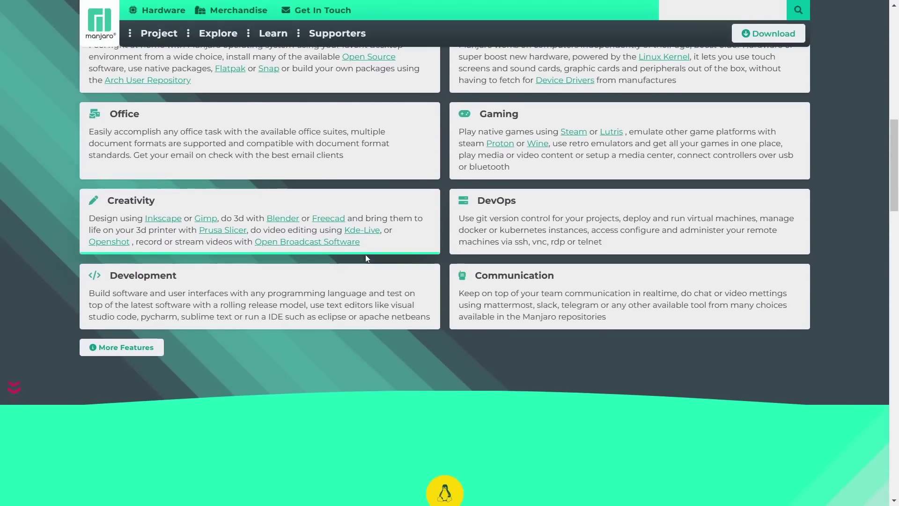
scroll(366, 257, up, 2)
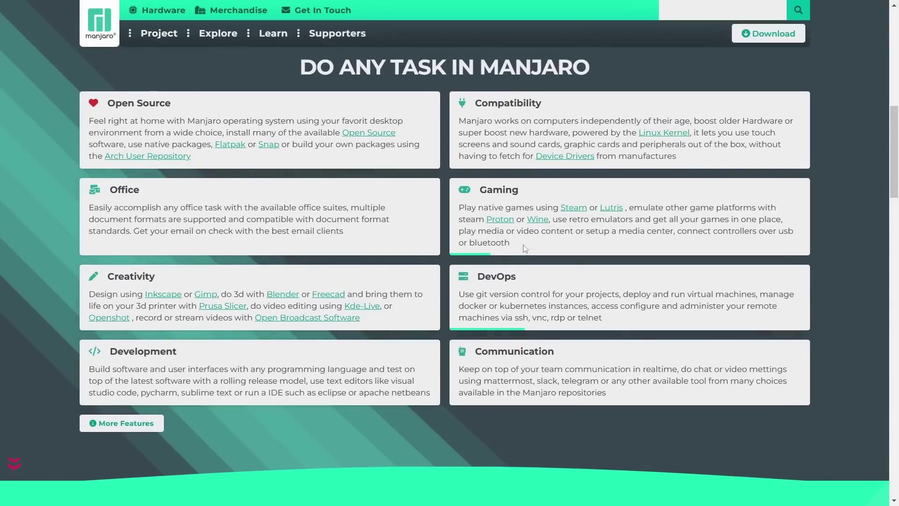
scroll(544, 336, down, 10)
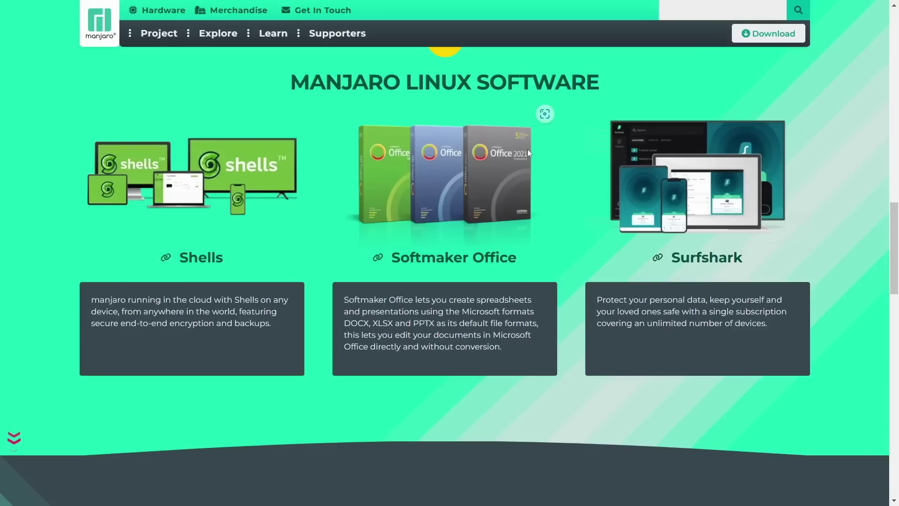
scroll(445, 235, down, 2)
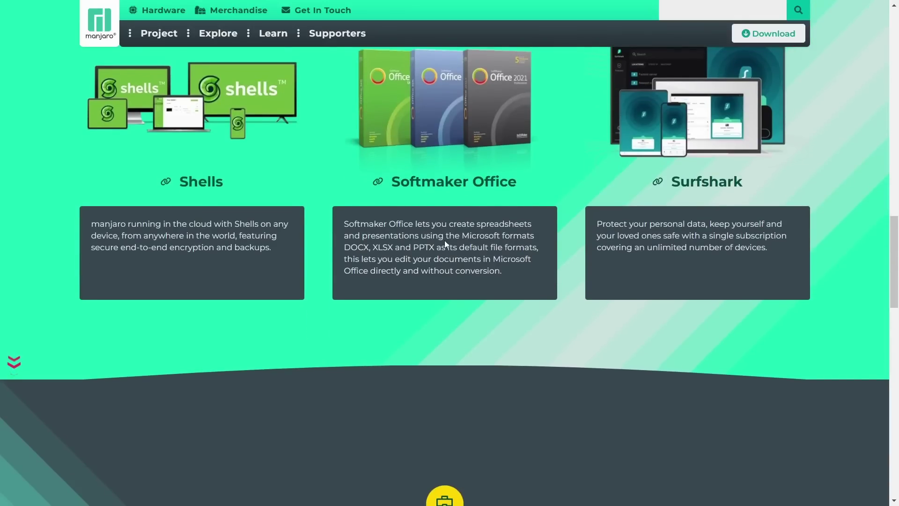
scroll(445, 240, down, 6)
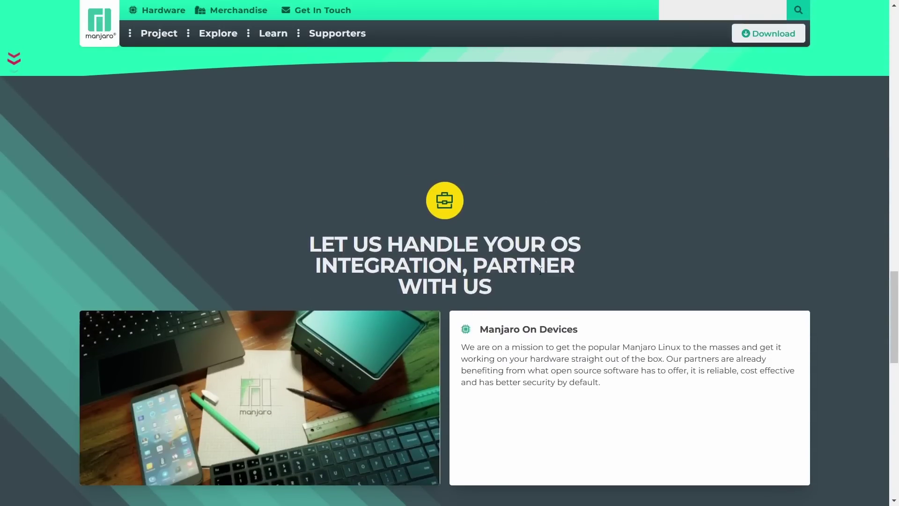
scroll(501, 225, down, 3)
scroll(464, 251, down, 5)
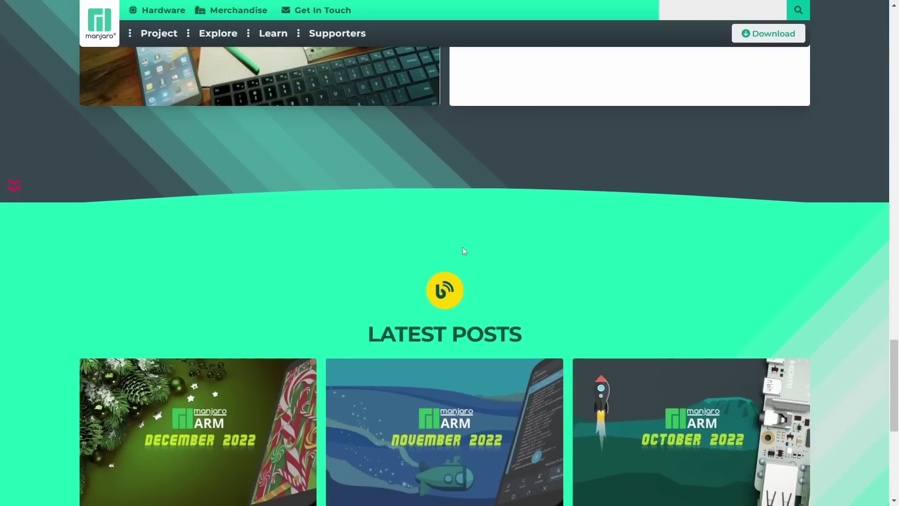
scroll(463, 251, up, 10)
scroll(462, 251, up, 10)
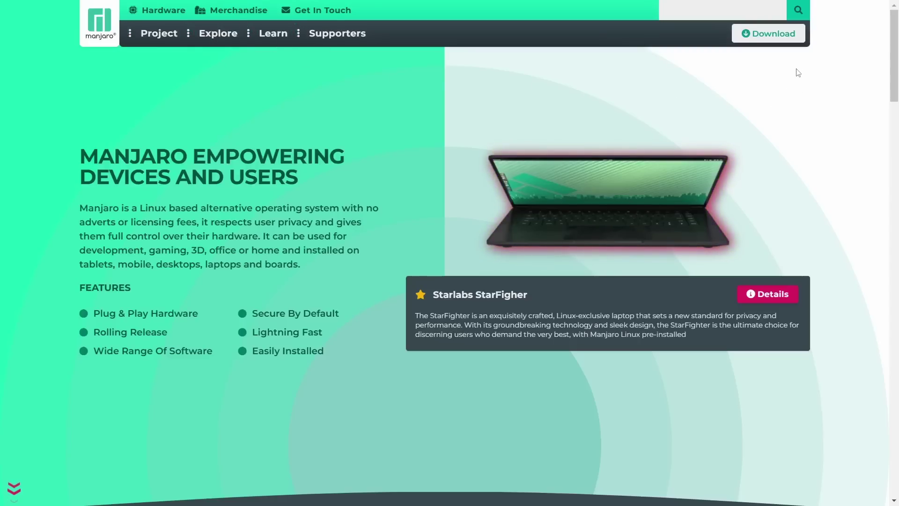
Open Manjaro's x86_64 downloads and browse the Plasma, Xfce, GNOME and community edition cards
click(762, 38)
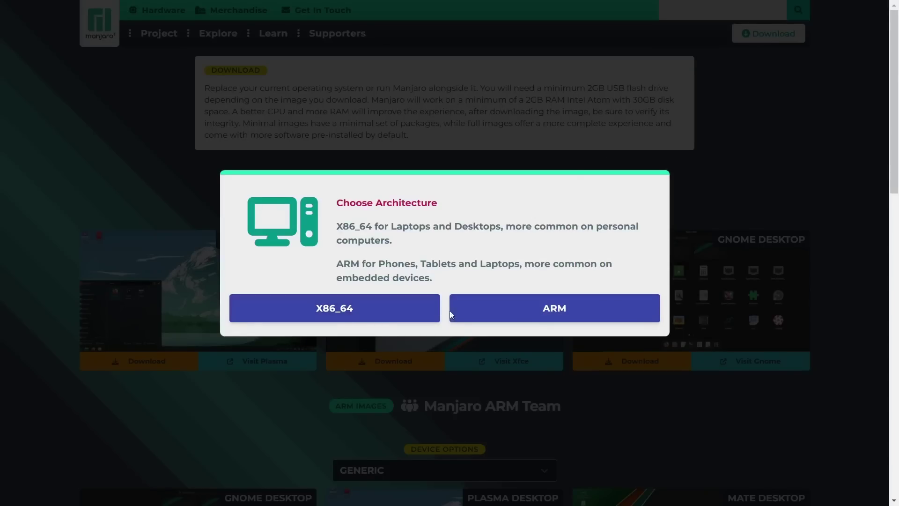
click(363, 309)
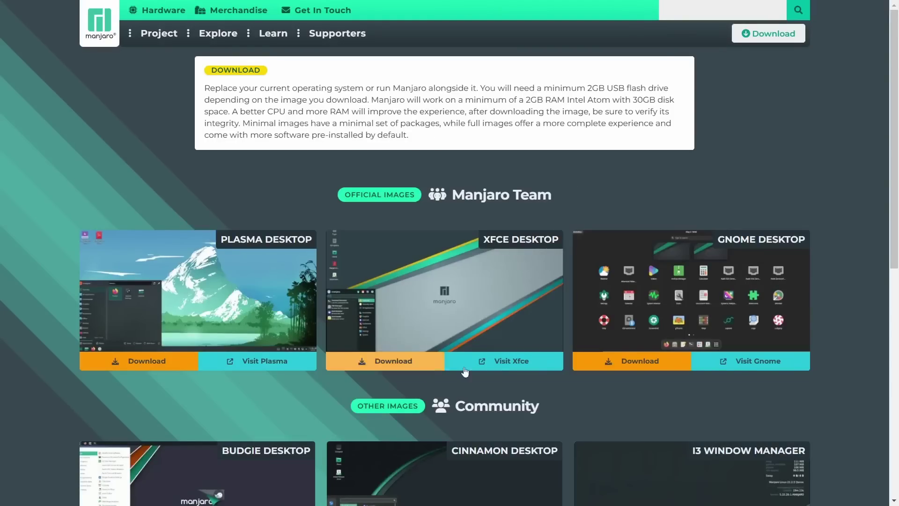
mouse_move(228, 277)
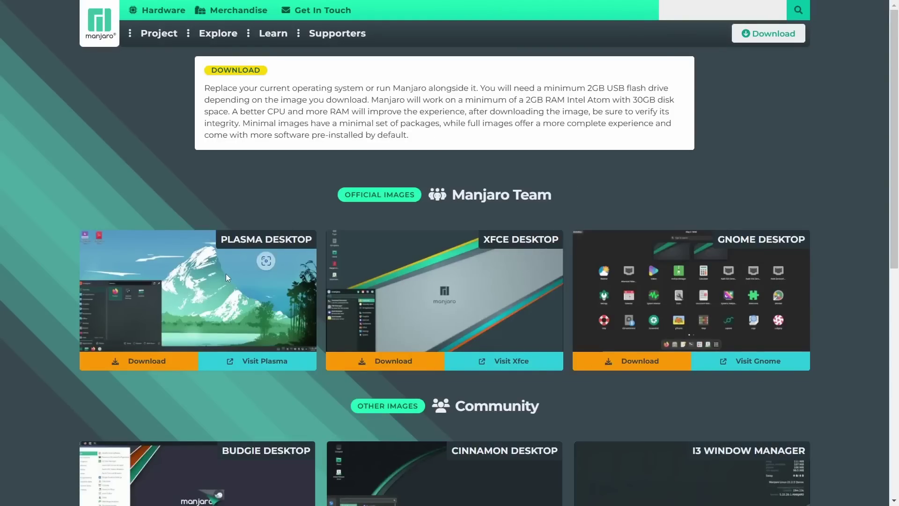
mouse_move(707, 294)
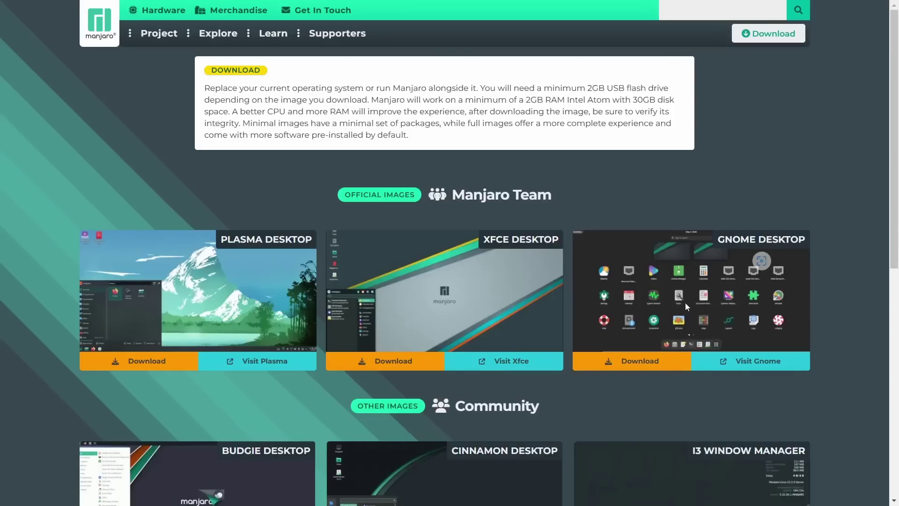
scroll(690, 241, down, 5)
mouse_move(257, 277)
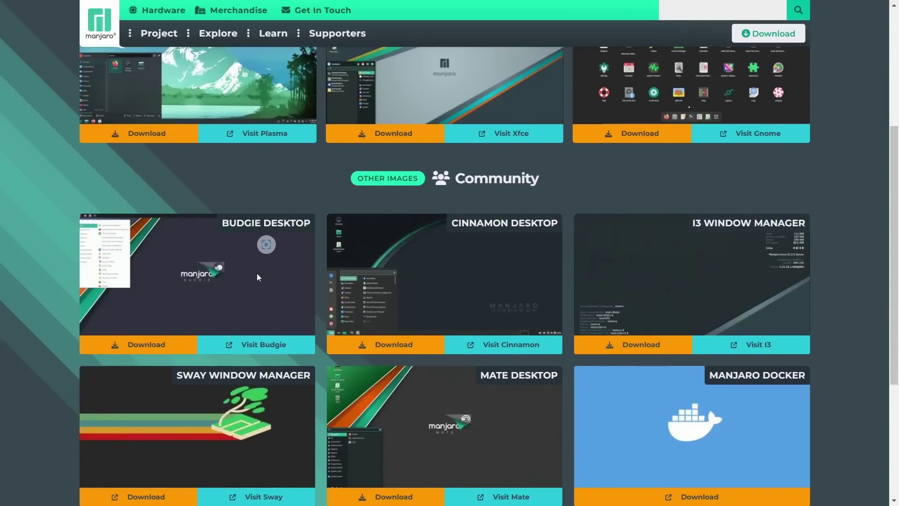
mouse_move(464, 277)
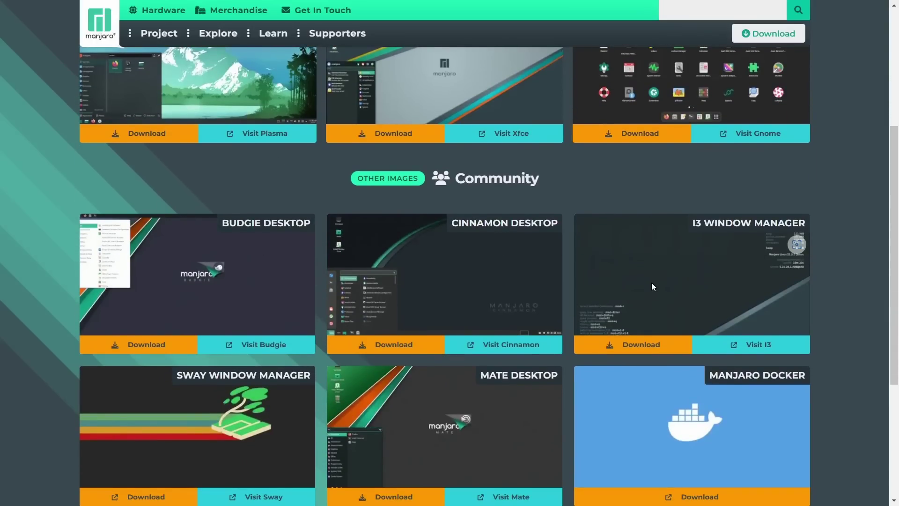
mouse_move(518, 426)
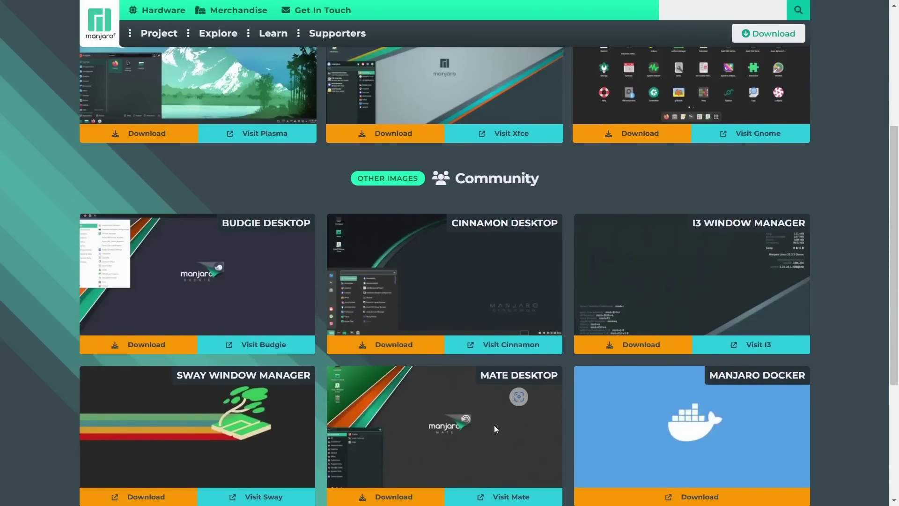
scroll(251, 424, down, 5)
scroll(251, 423, up, 9)
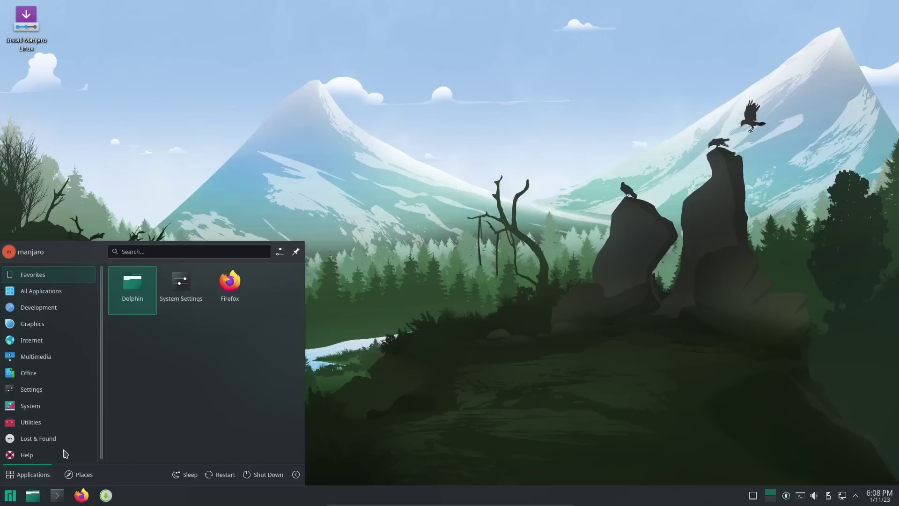
Launch System Settings and view About this System maximized: Plasma 5.26.4, kernel 6.1.1-1-MANJARO
click(181, 286)
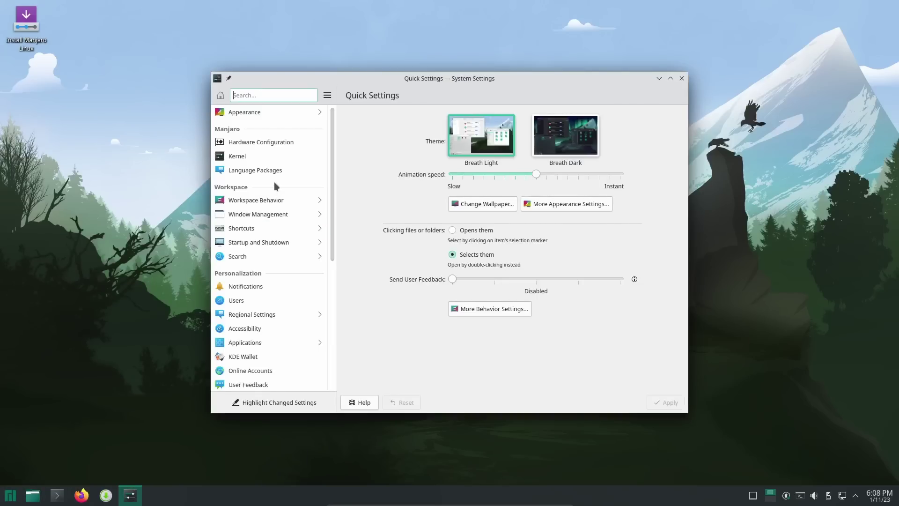
scroll(276, 196, down, 5)
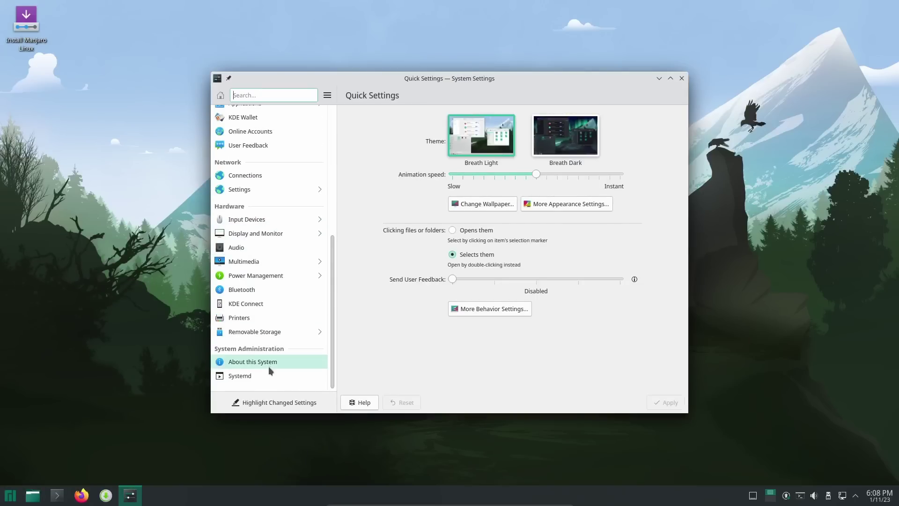
click(270, 362)
click(670, 79)
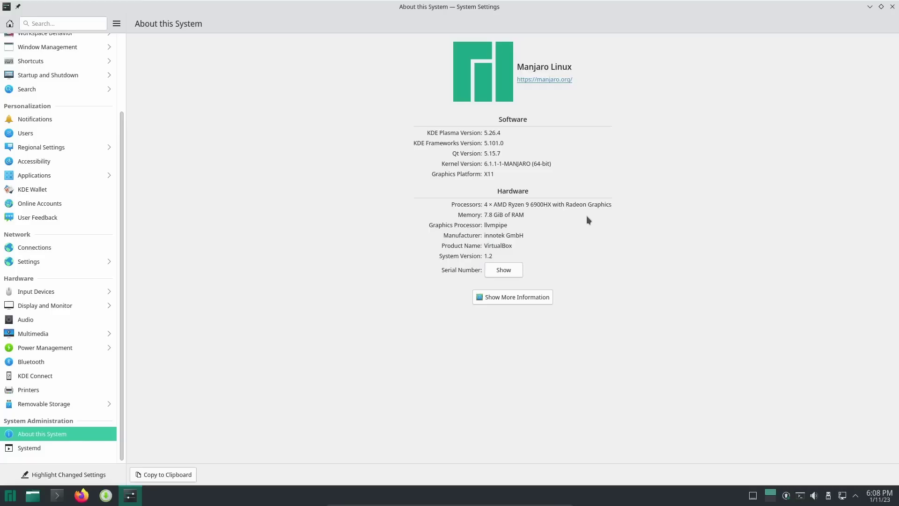
scroll(86, 309, up, 3)
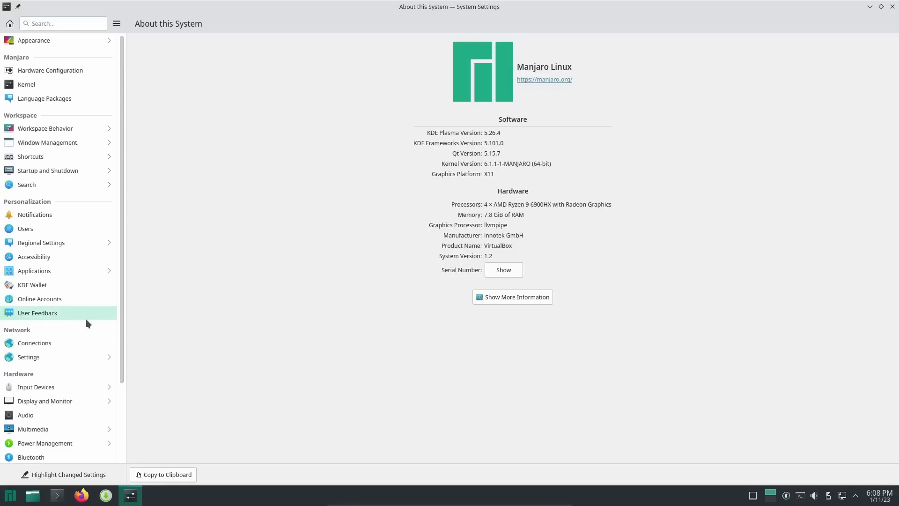
scroll(86, 319, down, 2)
scroll(82, 325, up, 2)
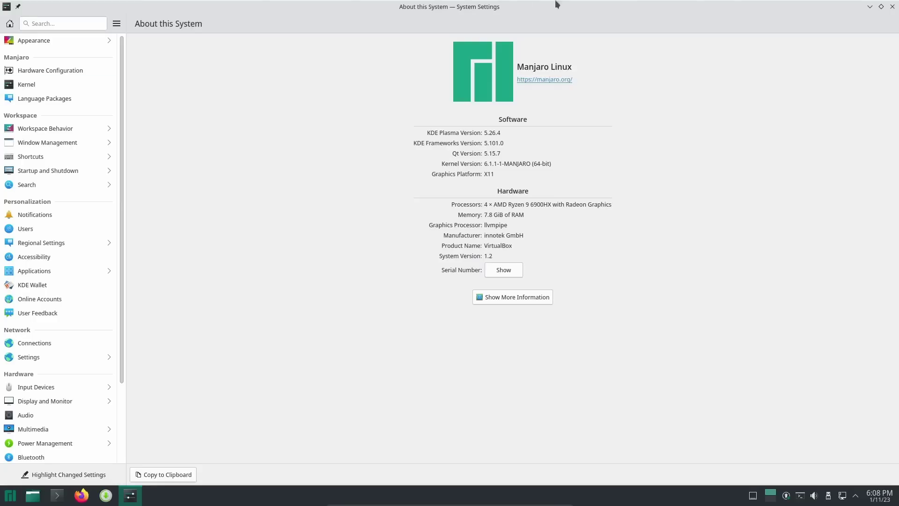
Choose Breath Dark under Appearance, apply it with desktop and window layout, and close settings
click(880, 6)
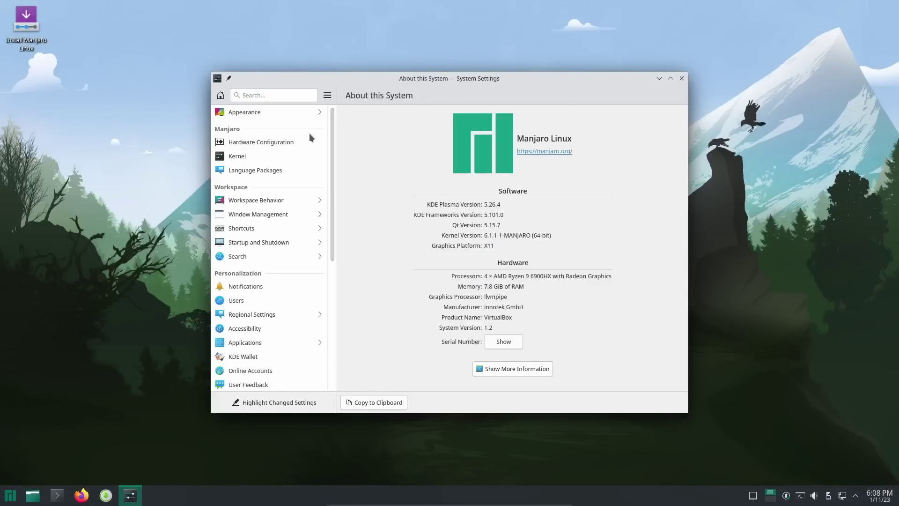
click(246, 113)
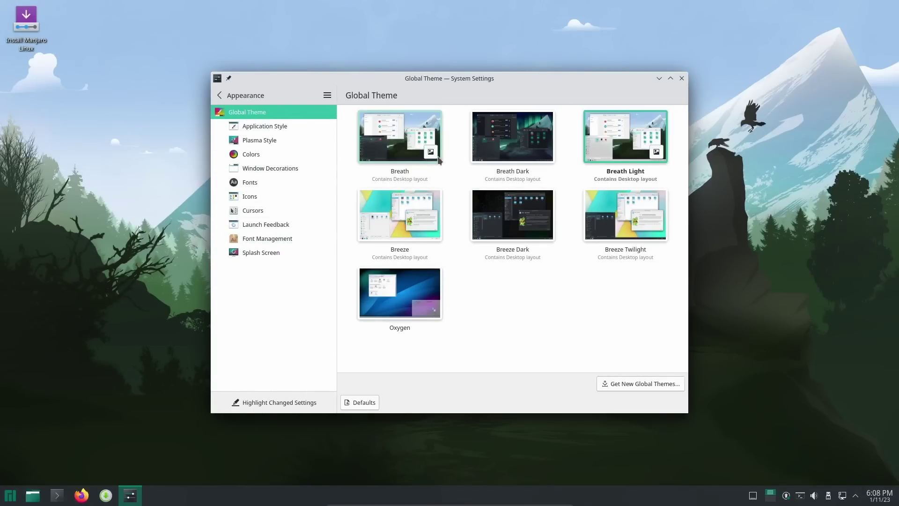
click(512, 137)
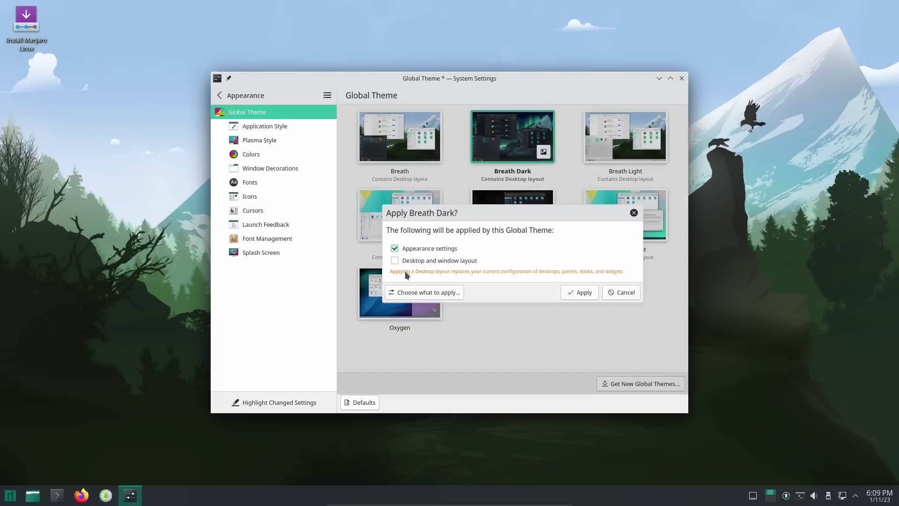
click(395, 261)
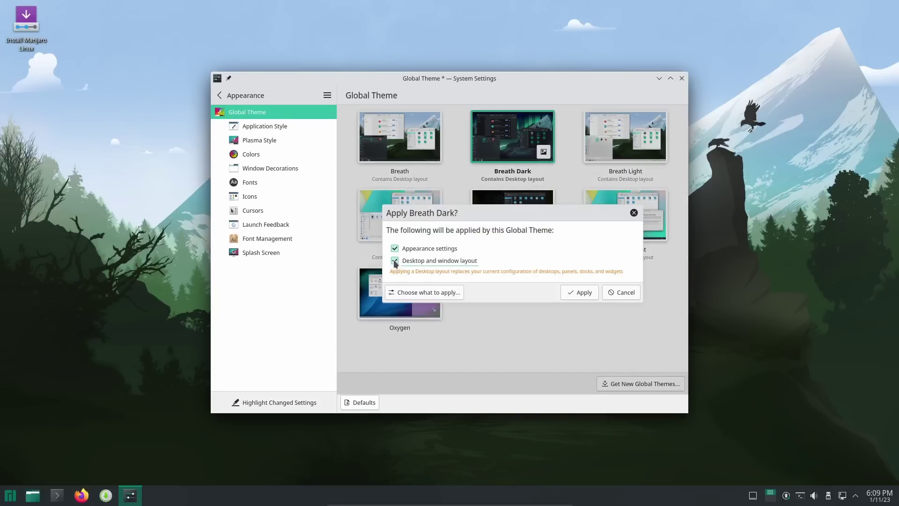
click(583, 292)
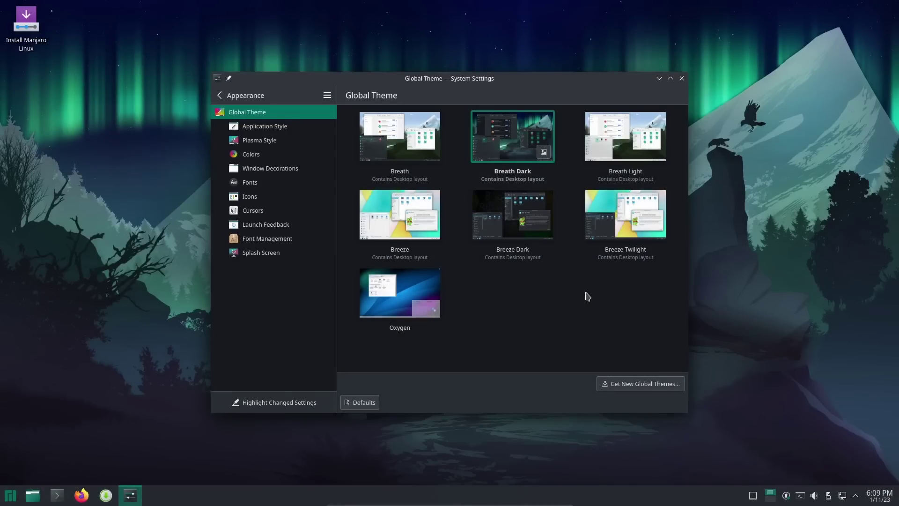
click(681, 79)
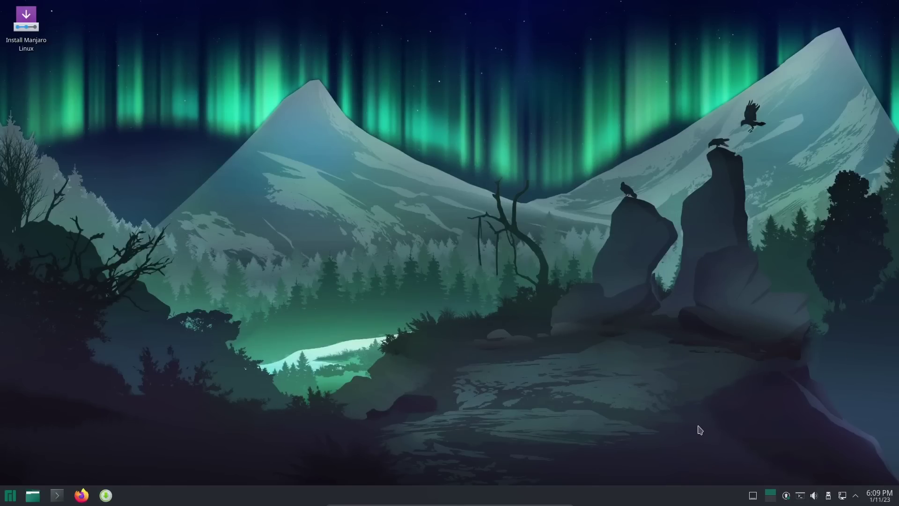
Turn on Floating Panel for the bottom panel, then expand the system tray's notifications overview
right_click(711, 496)
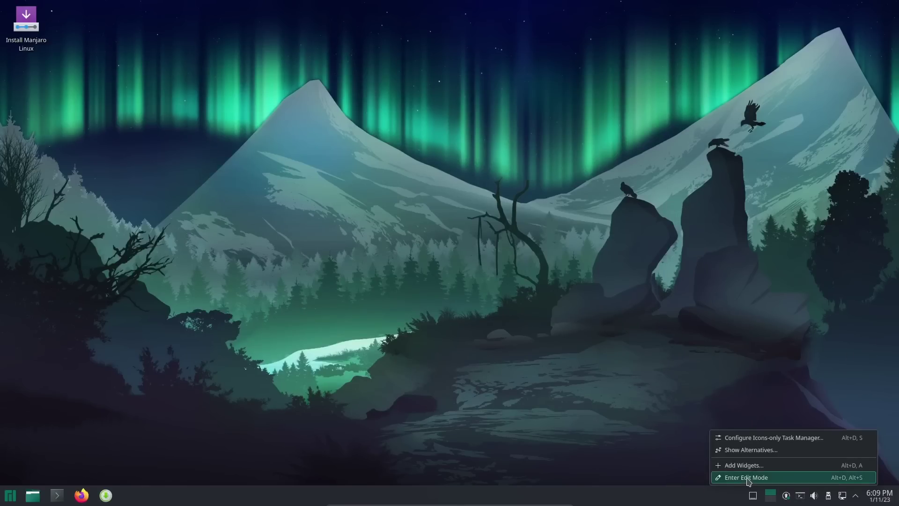
click(731, 477)
click(849, 461)
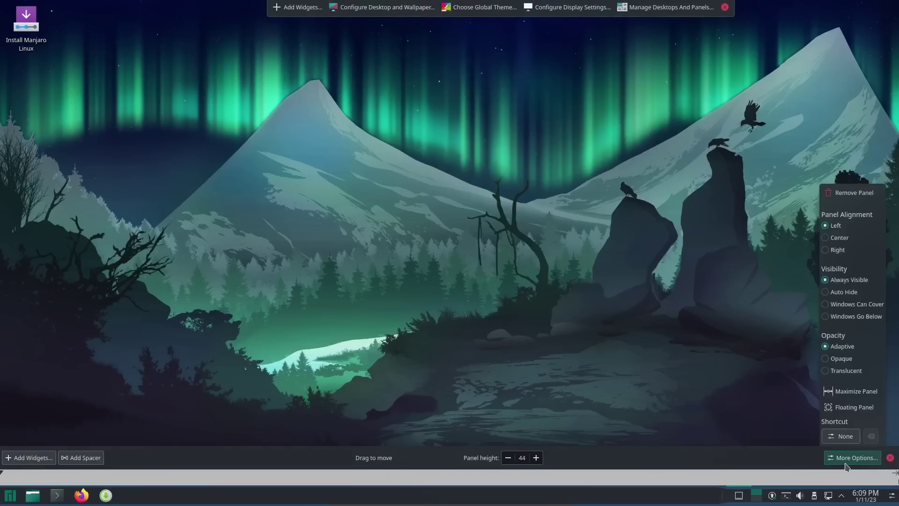
click(852, 408)
click(748, 382)
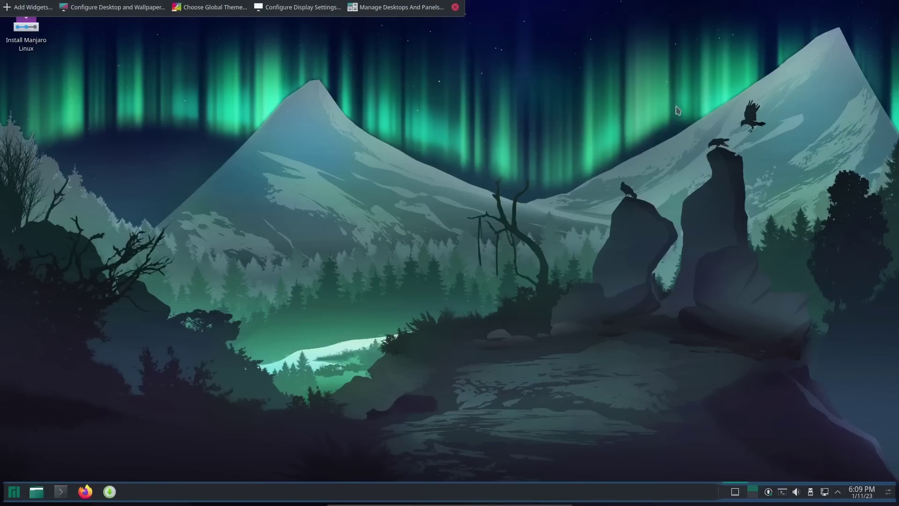
click(455, 7)
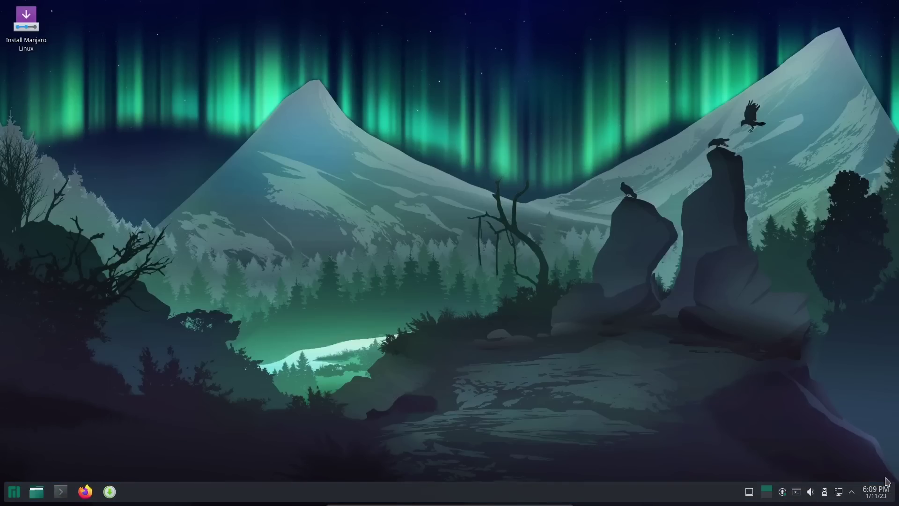
click(852, 491)
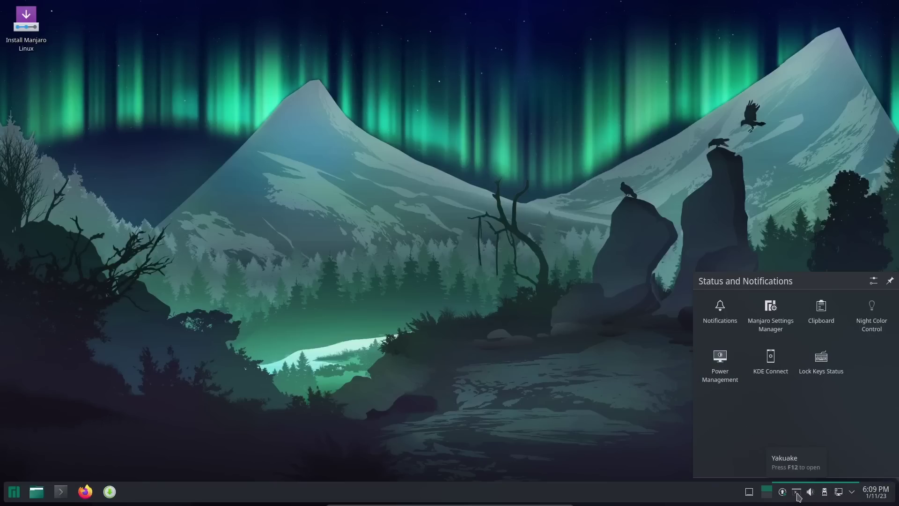
Run htop in the Yakuake drop-down terminal, then hide Yakuake and switch to Desktop 1
click(555, 392)
click(799, 495)
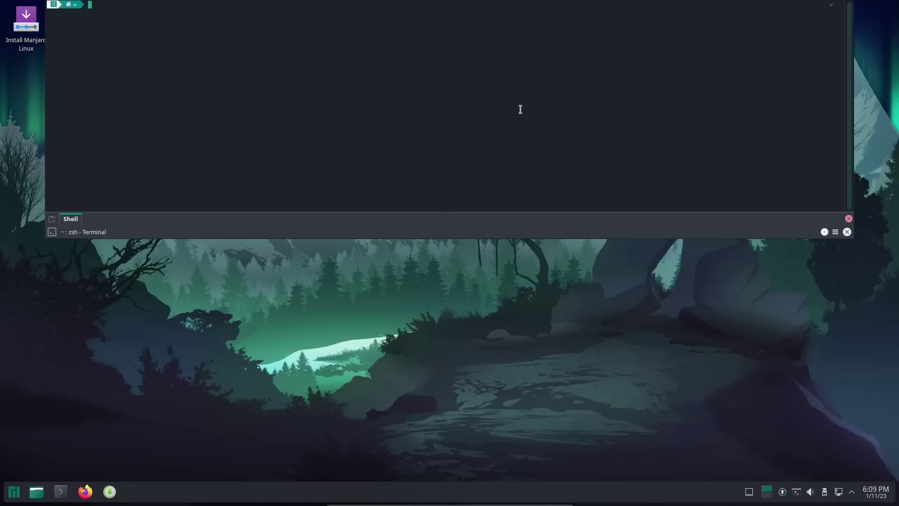
text(htop)
key(Return)
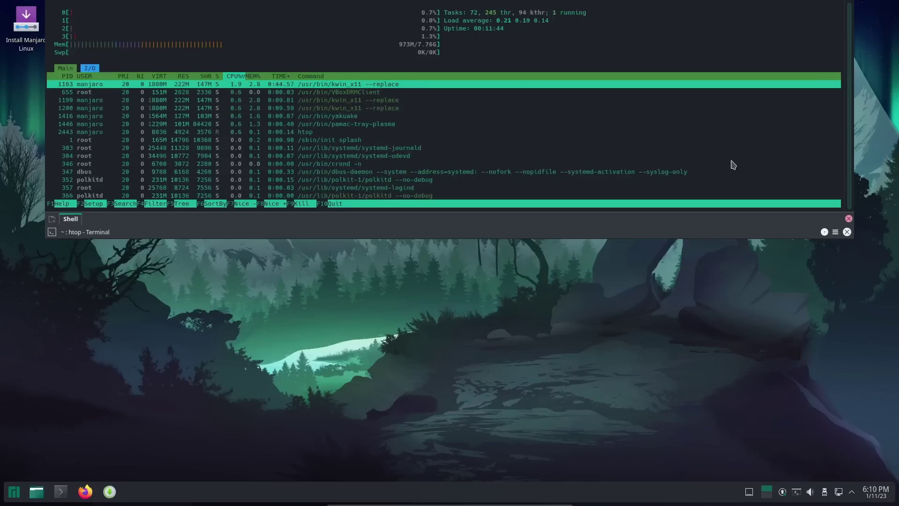
click(848, 232)
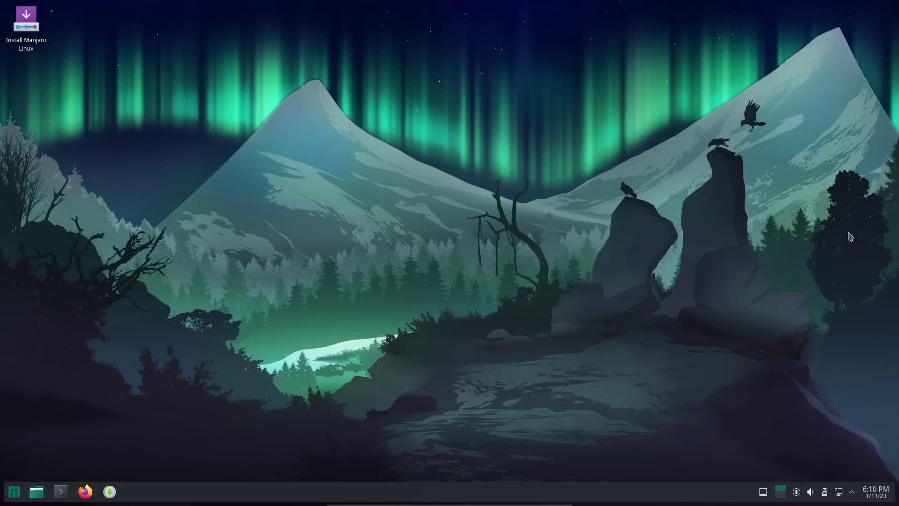
click(784, 491)
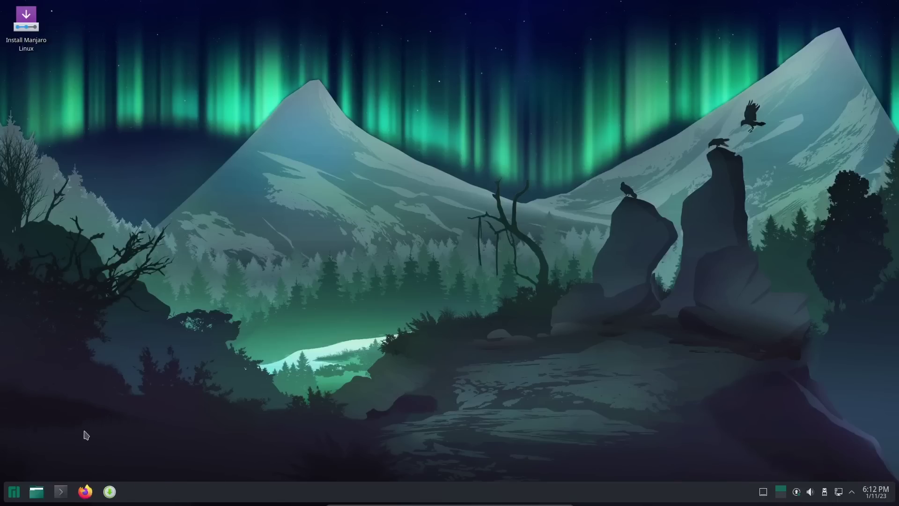
Open Dolphin at Home, enlarge the window, toggle Split view on, then close the split
click(38, 490)
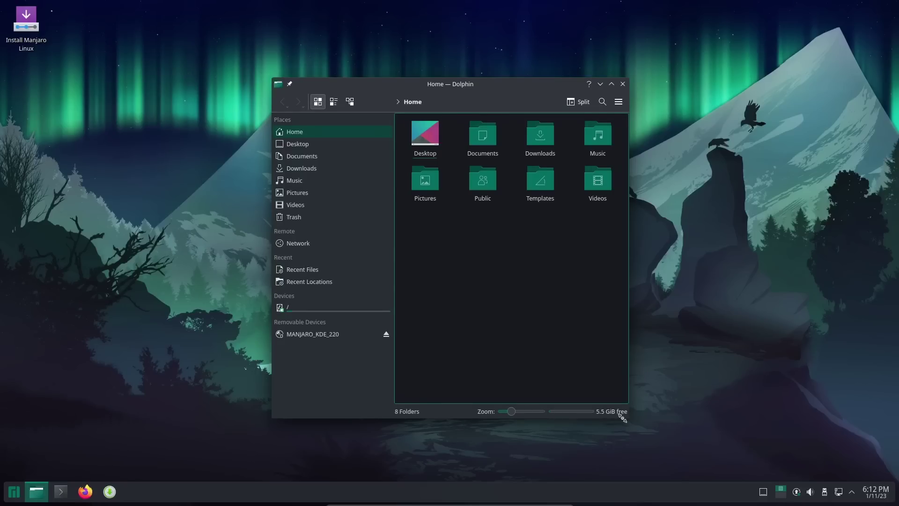
drag(628, 417, 690, 438)
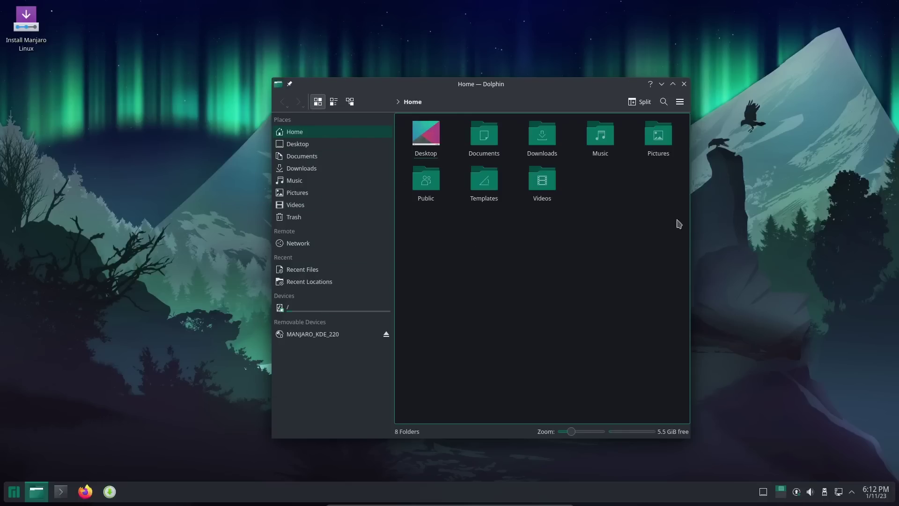
click(637, 106)
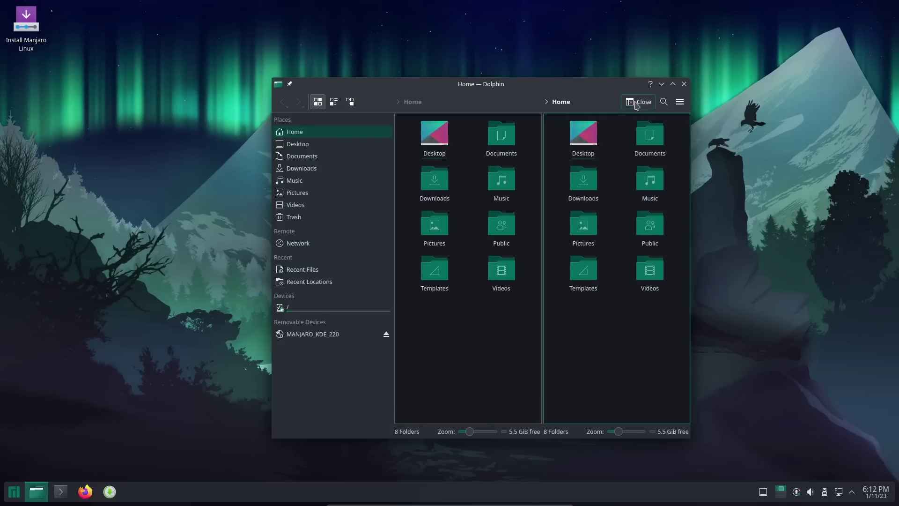
click(637, 103)
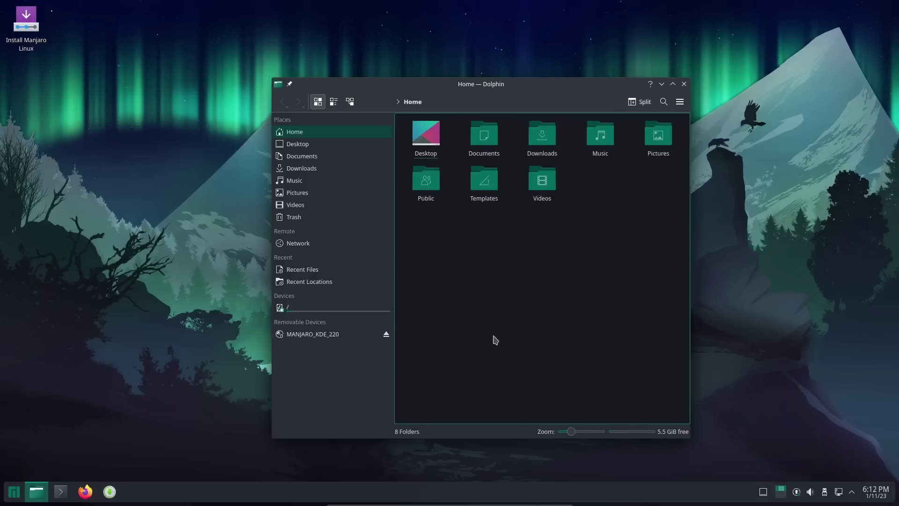
Set the Places panel icon size to Large (32x32)
right_click(342, 399)
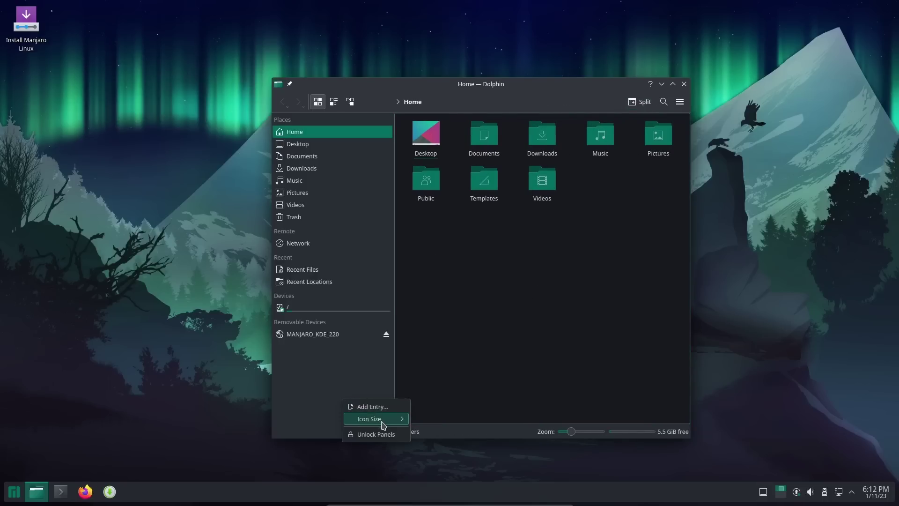
mouse_move(385, 420)
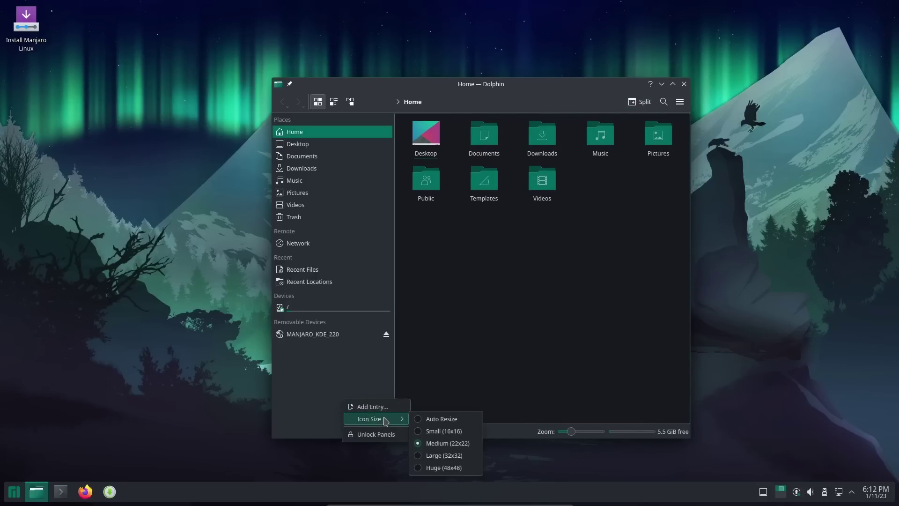
click(443, 455)
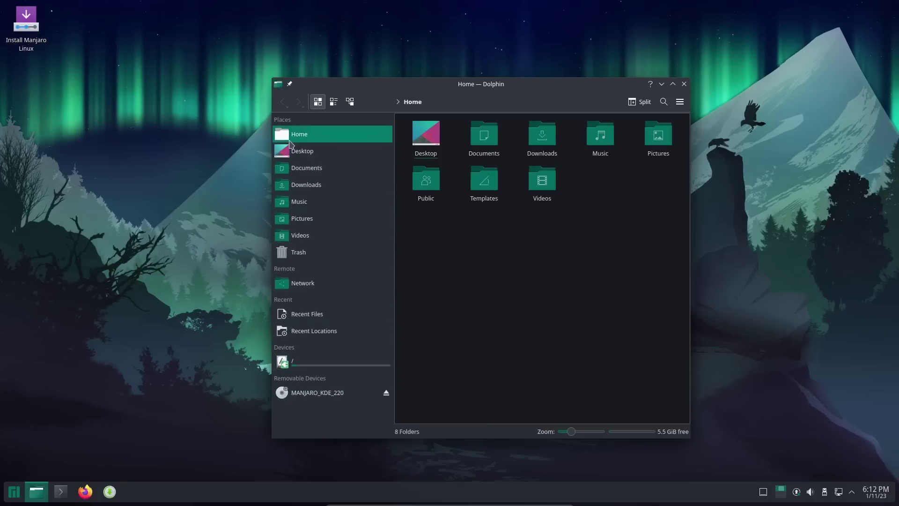
Hide the Recent section, move Music just below Desktop, and close Dolphin
right_click(286, 302)
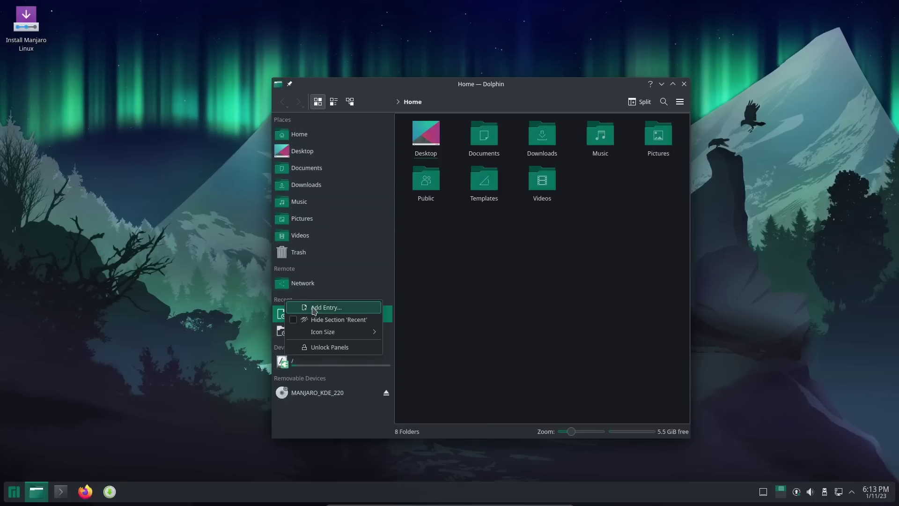
key(Escape)
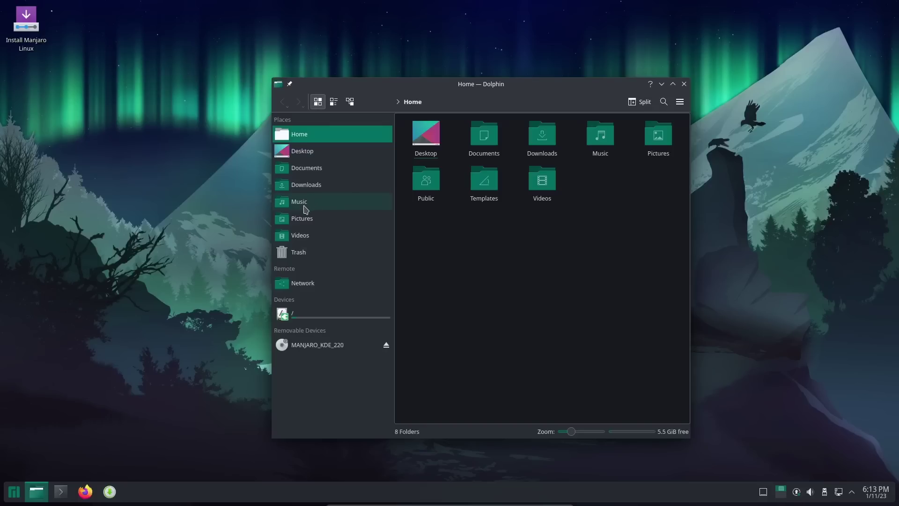
drag(303, 203, 301, 165)
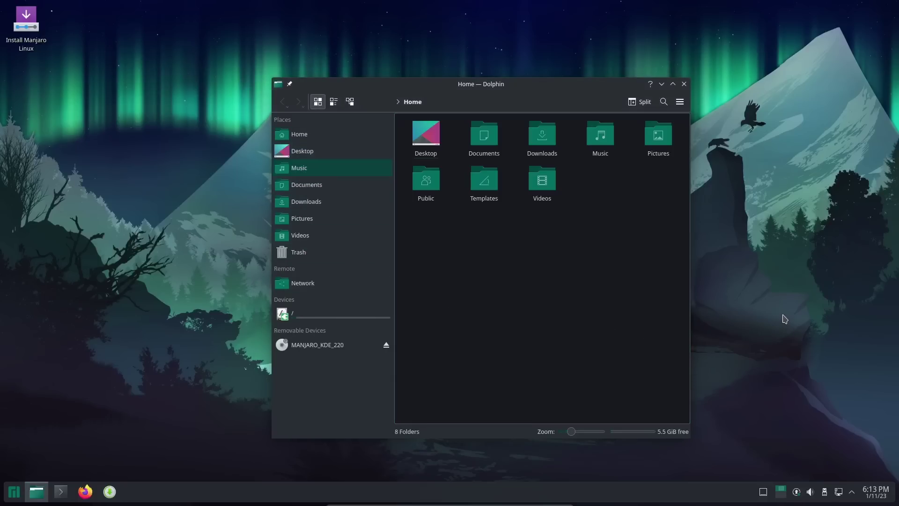
click(684, 84)
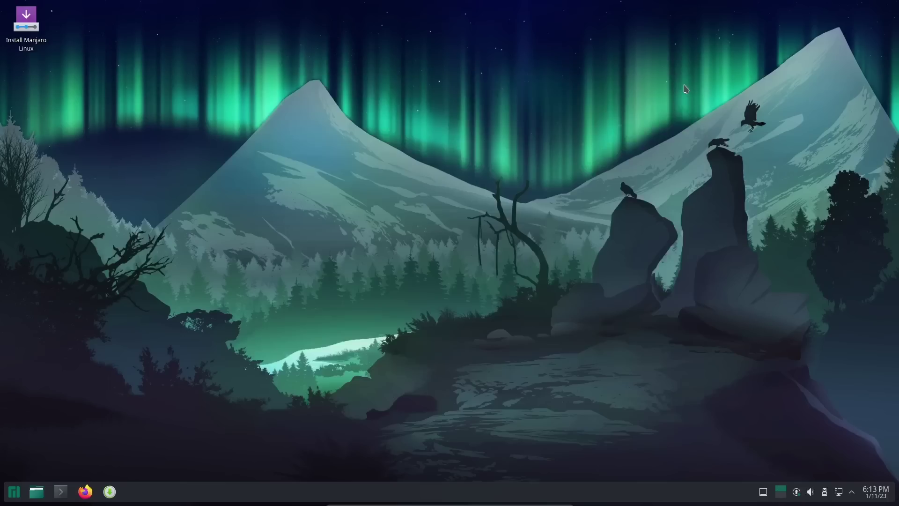
click(64, 493)
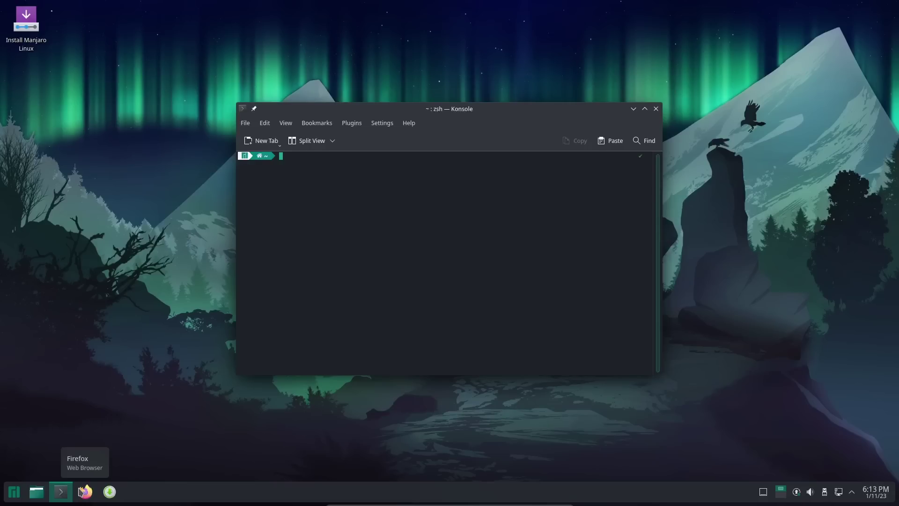
text(neofetch)
key(Return)
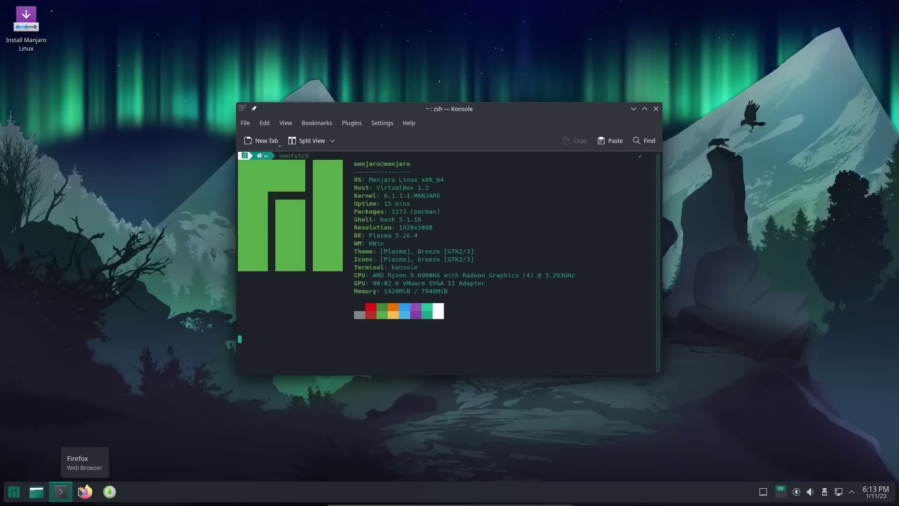
click(645, 110)
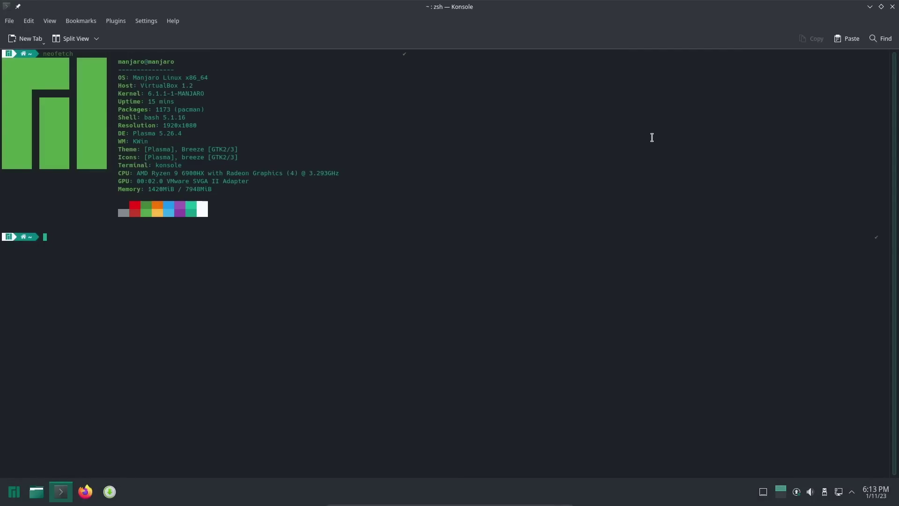
key(ctrl+plus)
key(ctrl+plus)
key(ctrl+plus)
key(ctrl+plus)
key(ctrl+plus)
key(ctrl+plus)
key(ctrl+plus)
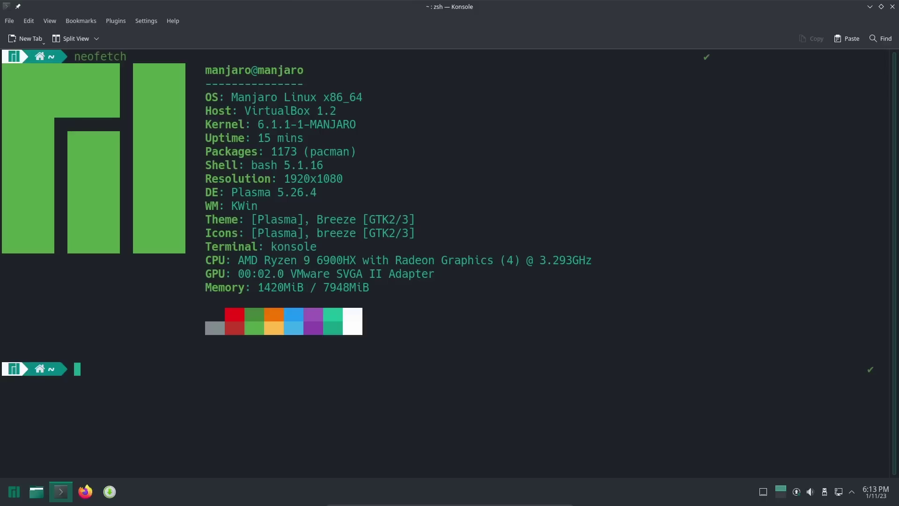
click(891, 7)
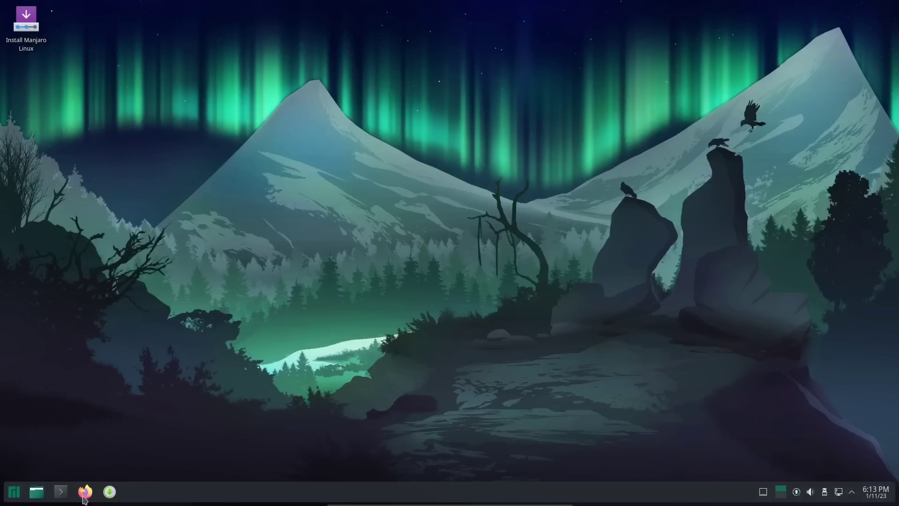
Launch Pamac and open its Preferences on the Third Party tab
click(110, 491)
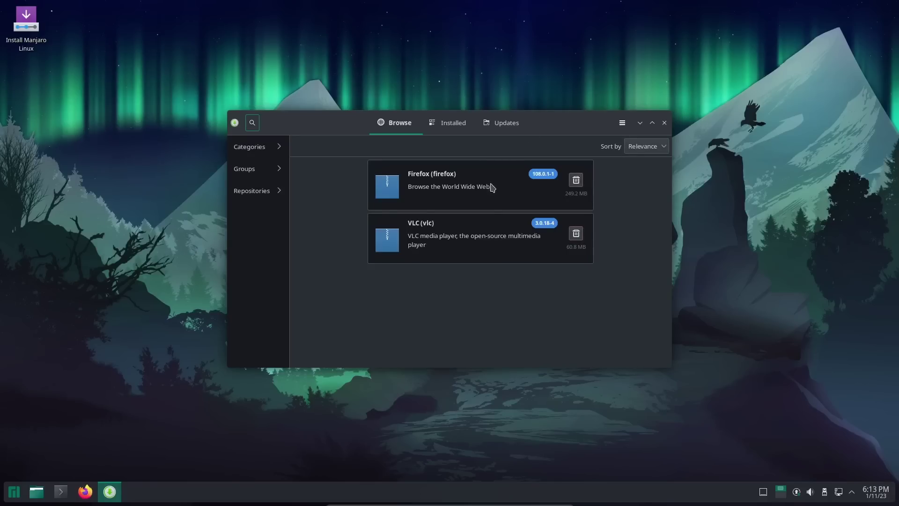
click(622, 123)
click(632, 220)
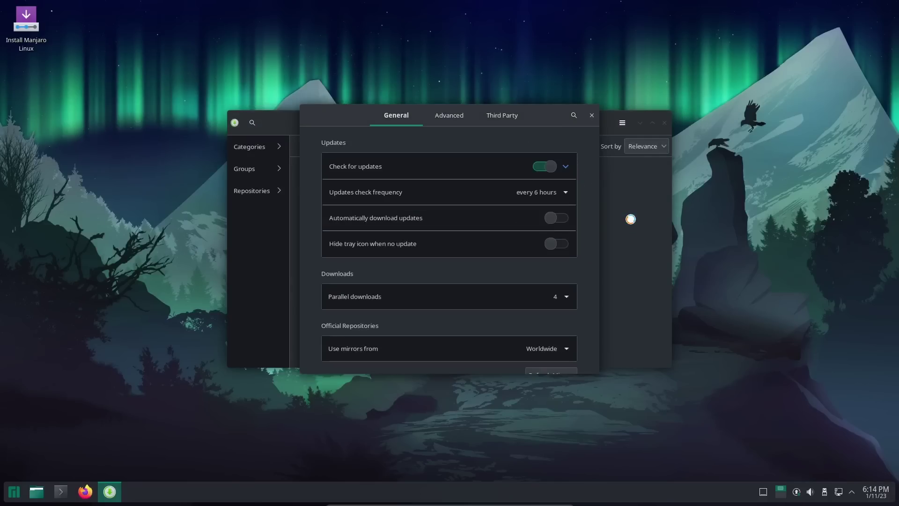
click(504, 121)
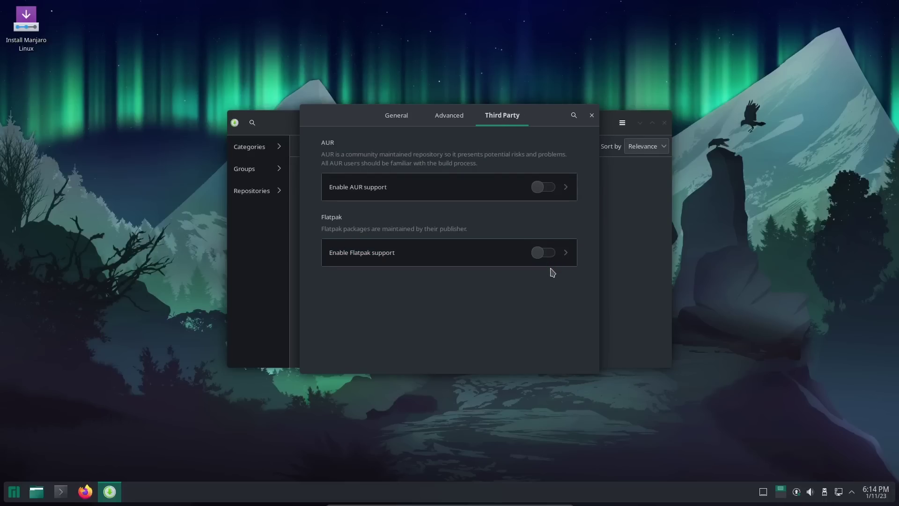
Switch on Enable Flatpak support with Check for updates, then switch on Enable AUR support
click(545, 253)
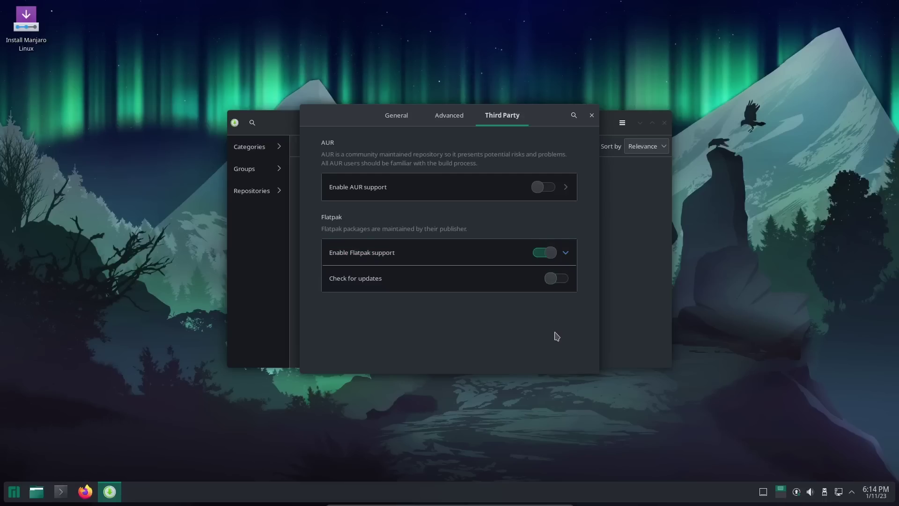
click(561, 280)
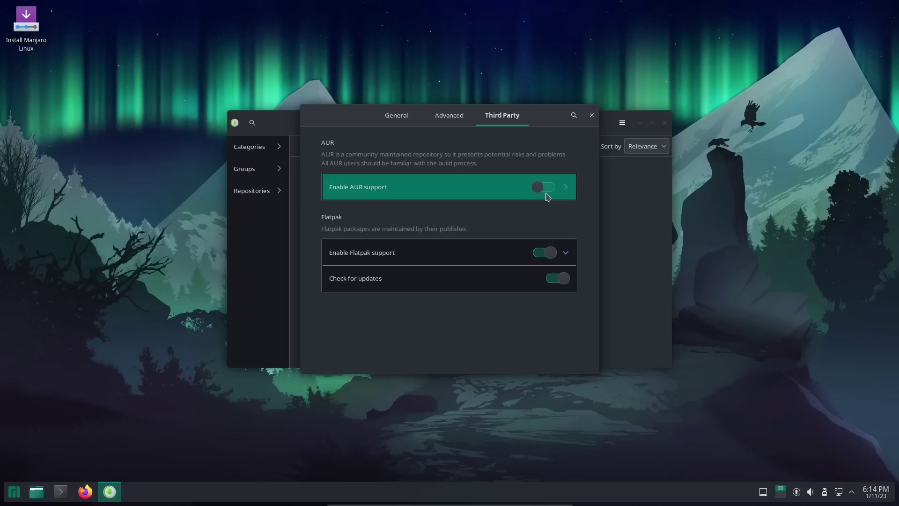
click(545, 187)
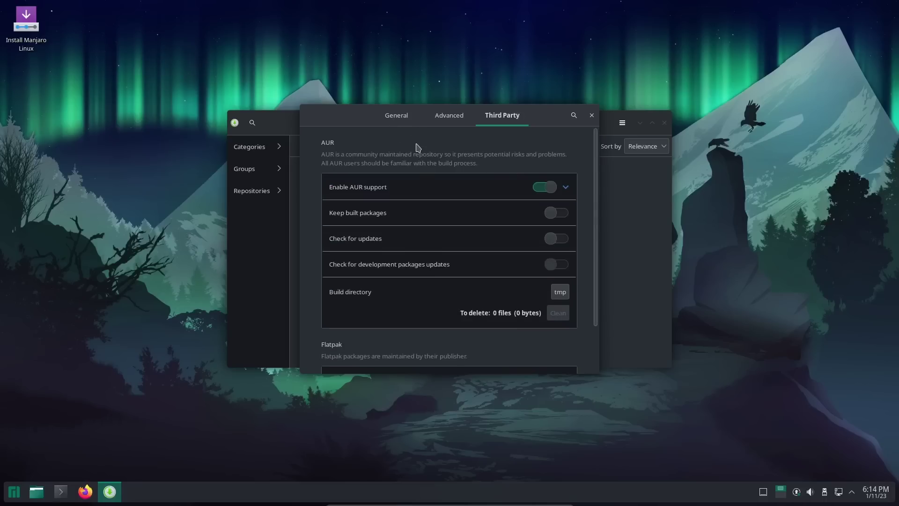
Enable AUR update checks, look over the General preferences, and close Pamac's Preferences
click(564, 241)
click(397, 117)
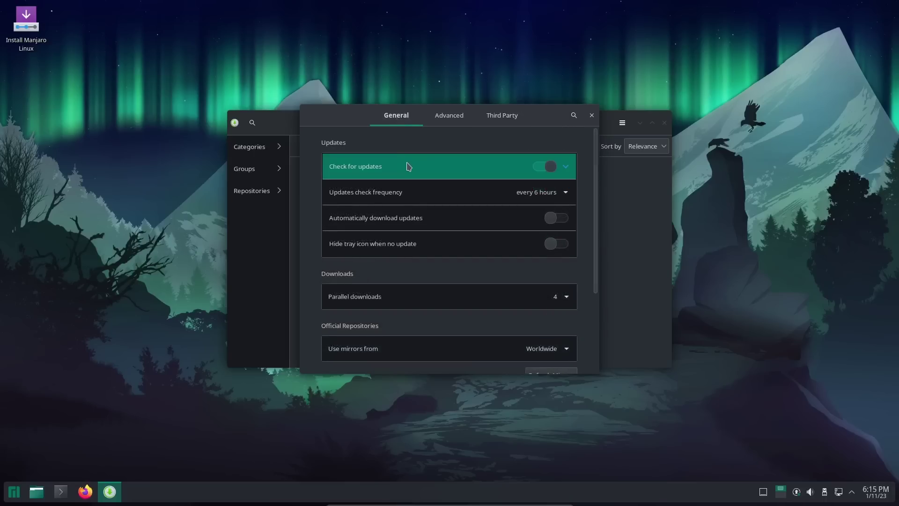
scroll(421, 187, down, 5)
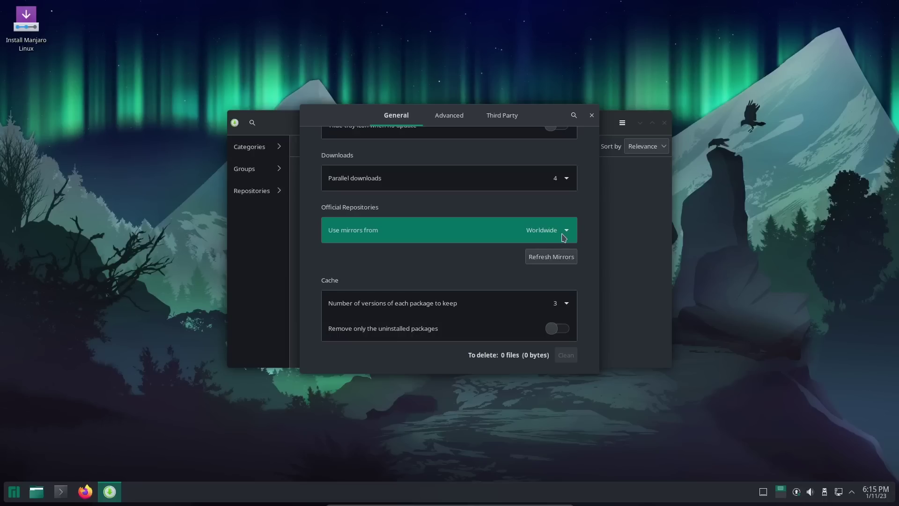
scroll(564, 237, down, 1)
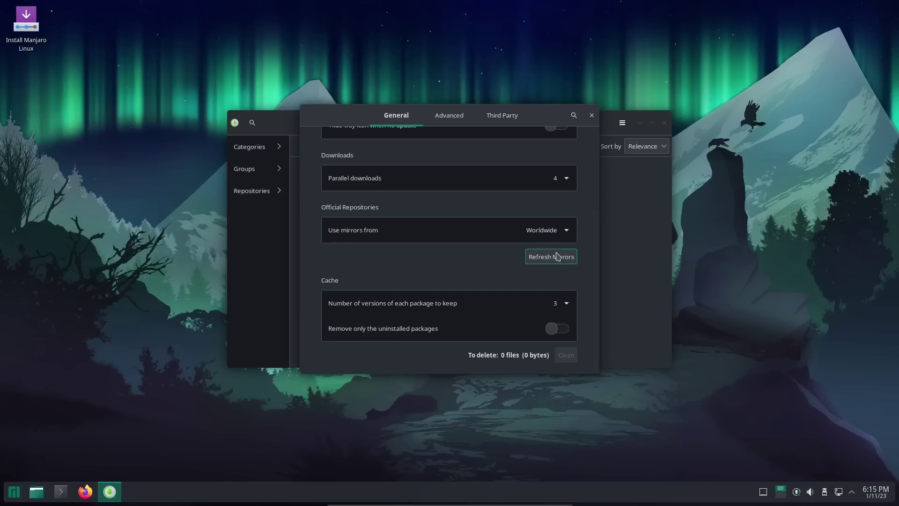
scroll(557, 256, up, 5)
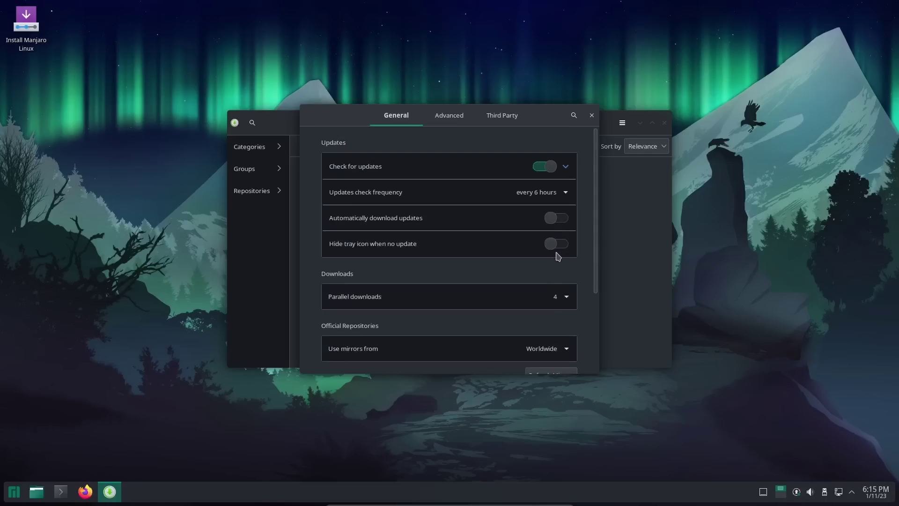
click(592, 115)
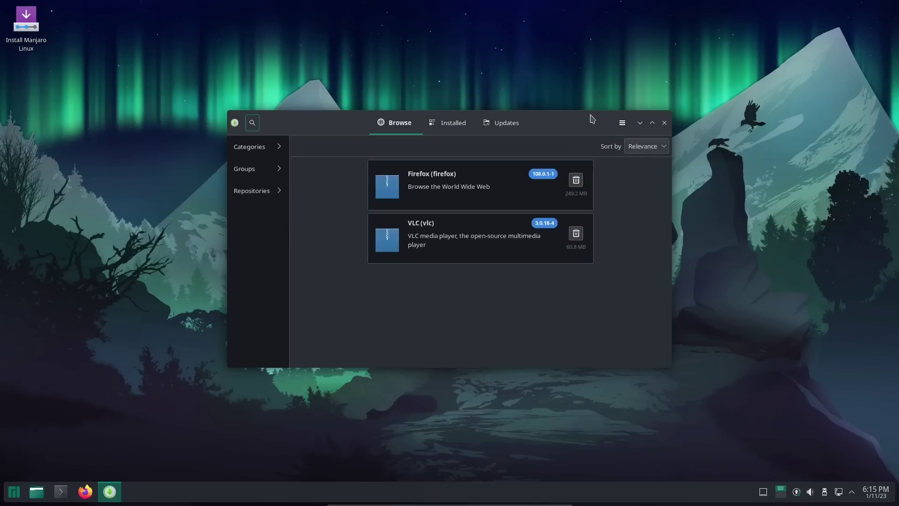
Search Pamac for 'gimp', then clear the search field
click(252, 124)
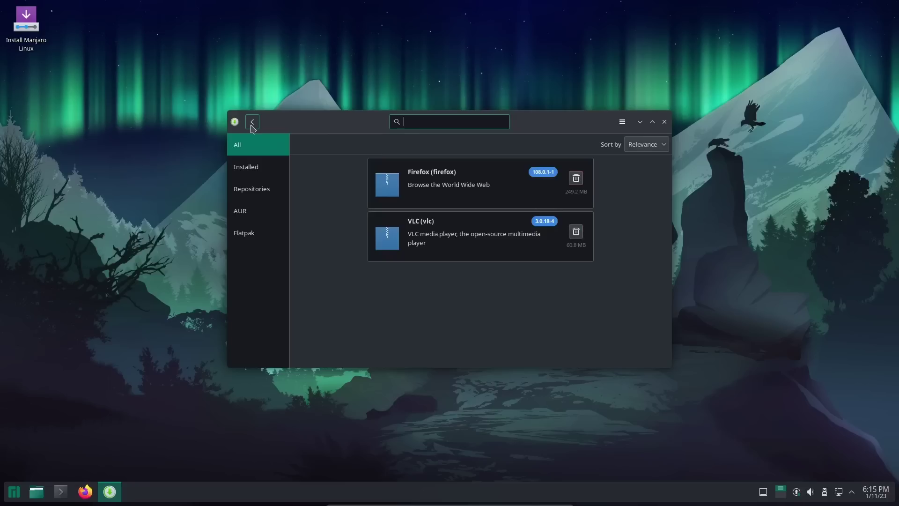
text(gimp)
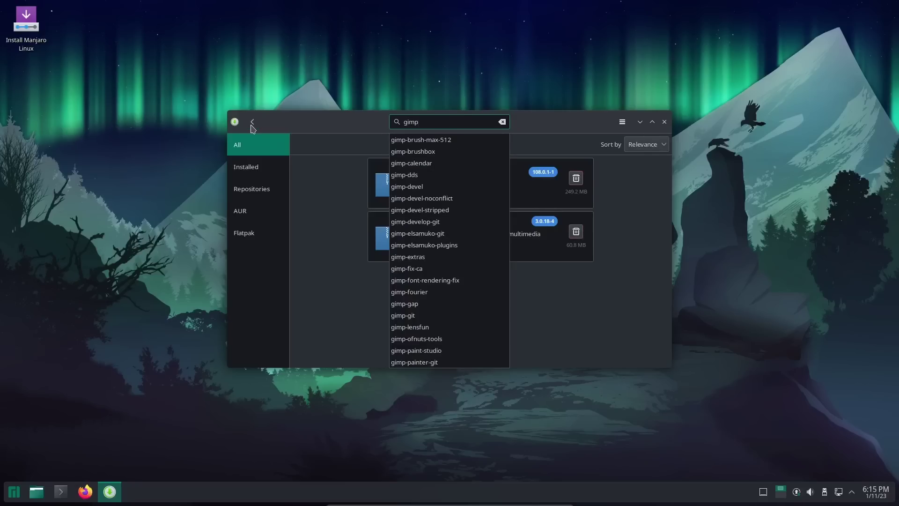
key(BackSpace)
key(BackSpace)
key(BackSpace)
key(BackSpace)
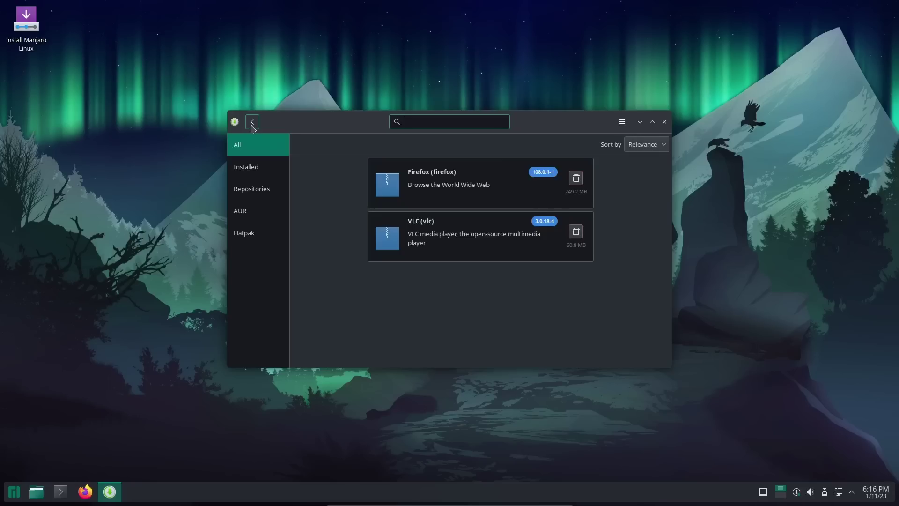
click(784, 260)
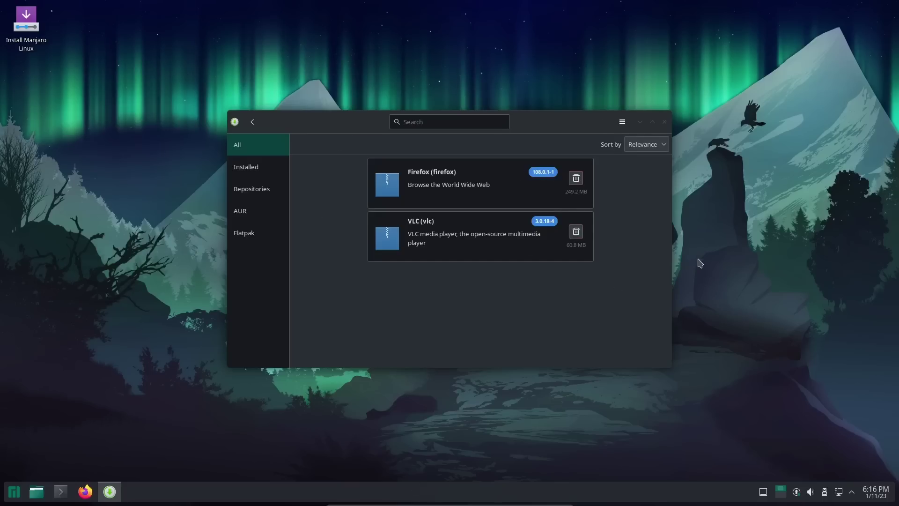
Search for 'krita', check the Flatpak results, then show results from All sources
click(447, 121)
text(krita)
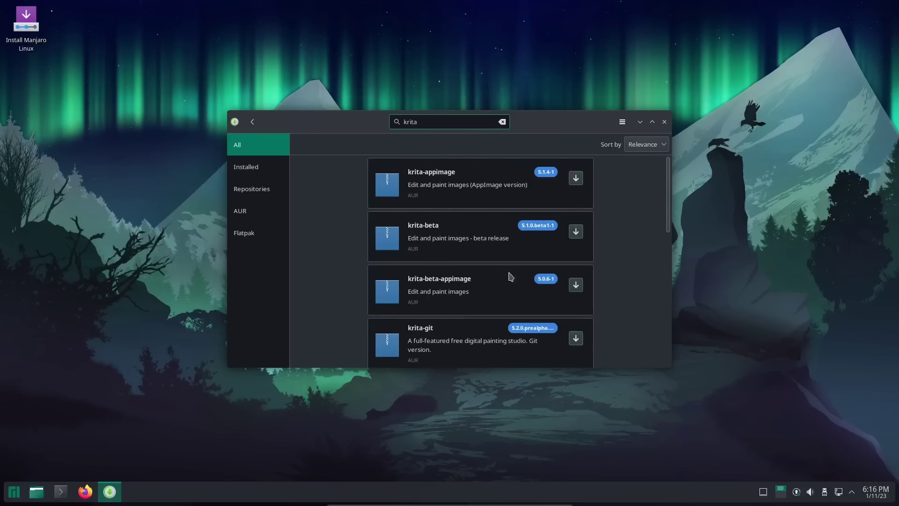
click(259, 238)
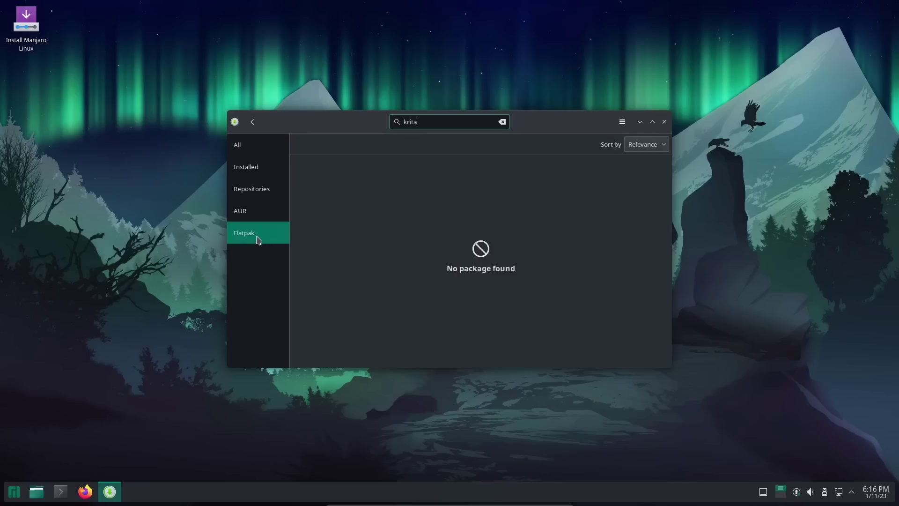
click(238, 146)
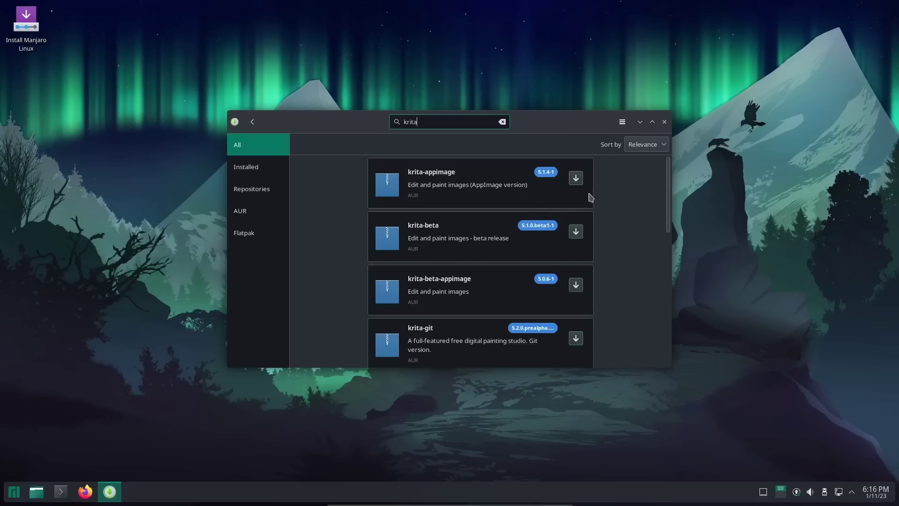
Close Pamac and launch ONLYOFFICE Desktop Editors from the launcher's All Applications list
click(664, 123)
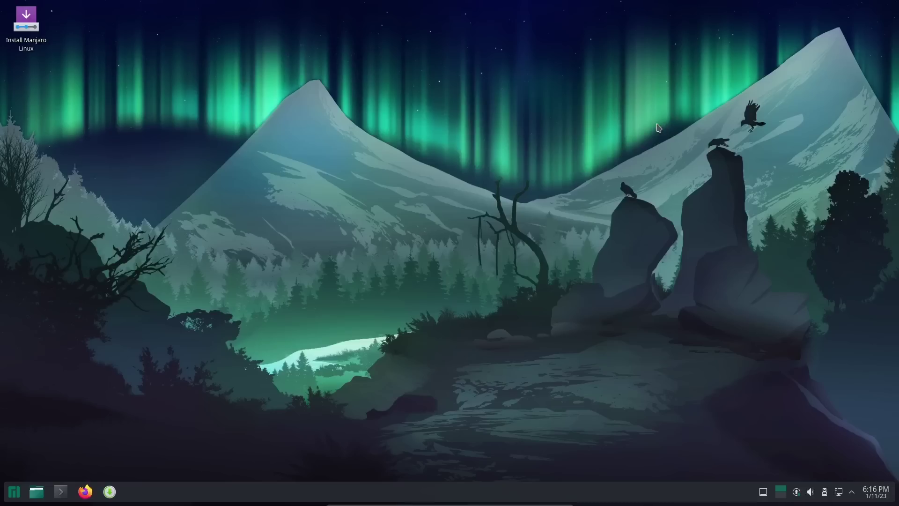
click(13, 490)
mouse_move(54, 281)
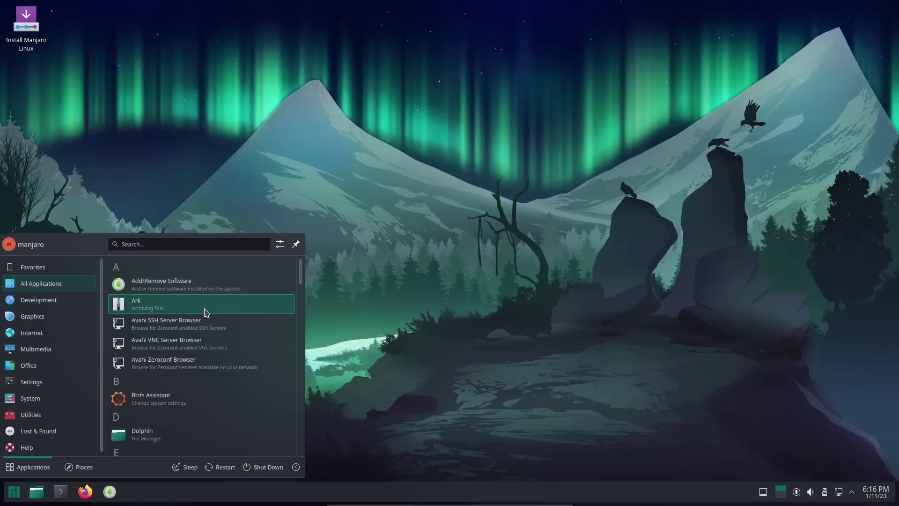
scroll(201, 376, down, 2)
scroll(203, 362, down, 5)
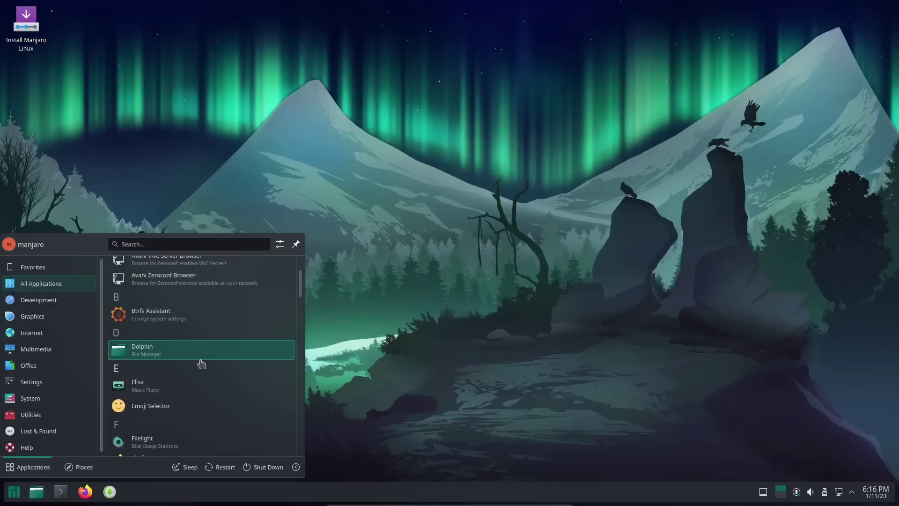
scroll(202, 362, down, 5)
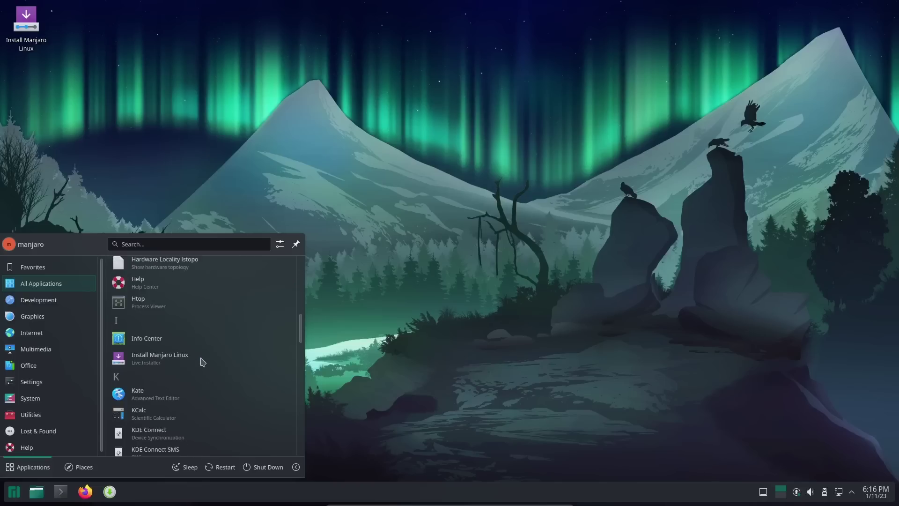
scroll(202, 362, down, 3)
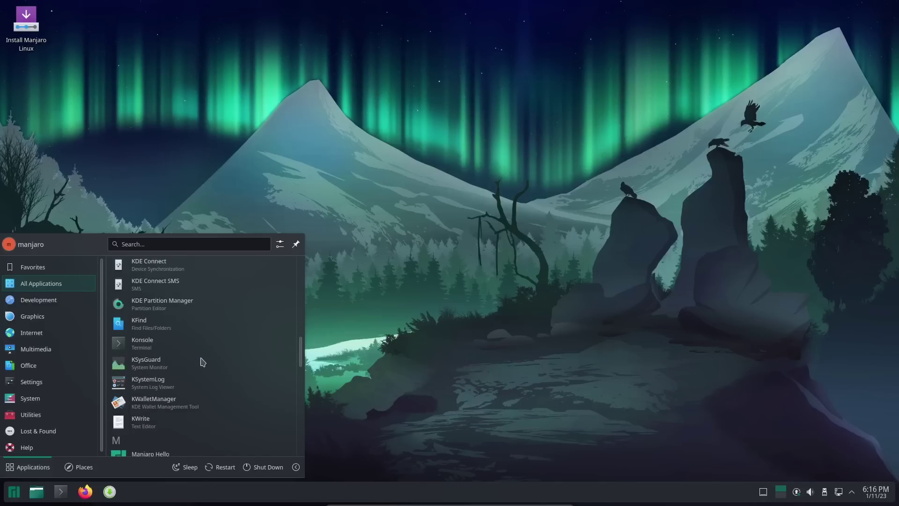
scroll(203, 362, down, 3)
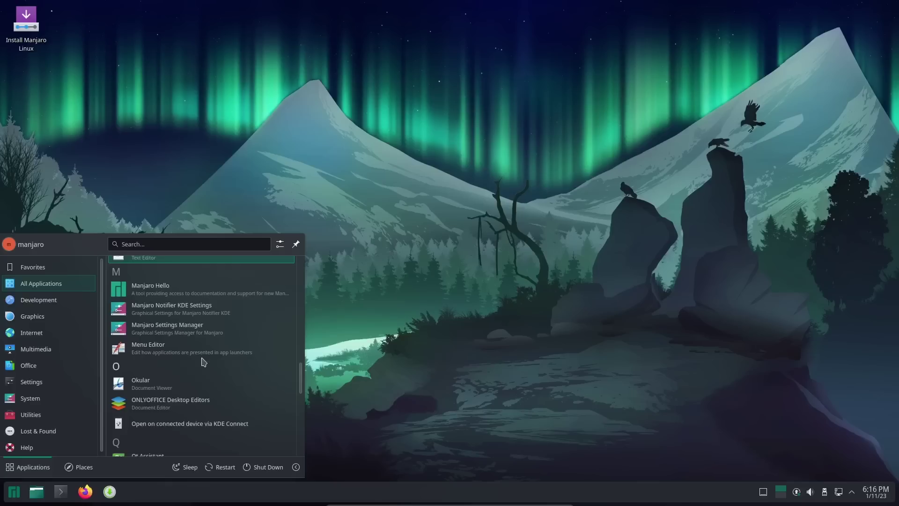
scroll(204, 361, down, 1)
click(166, 377)
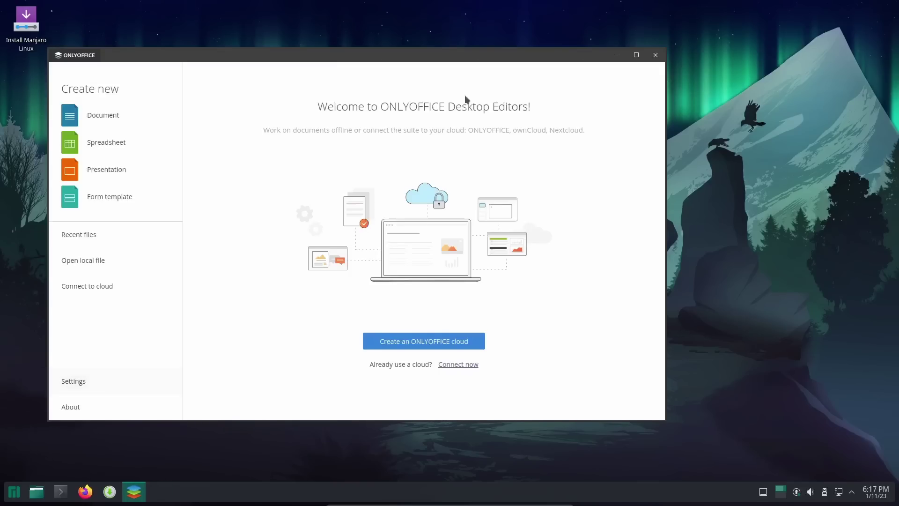
Reposition the ONLYOFFICE welcome window and maximize it to fill the screen
drag(438, 57, 569, 62)
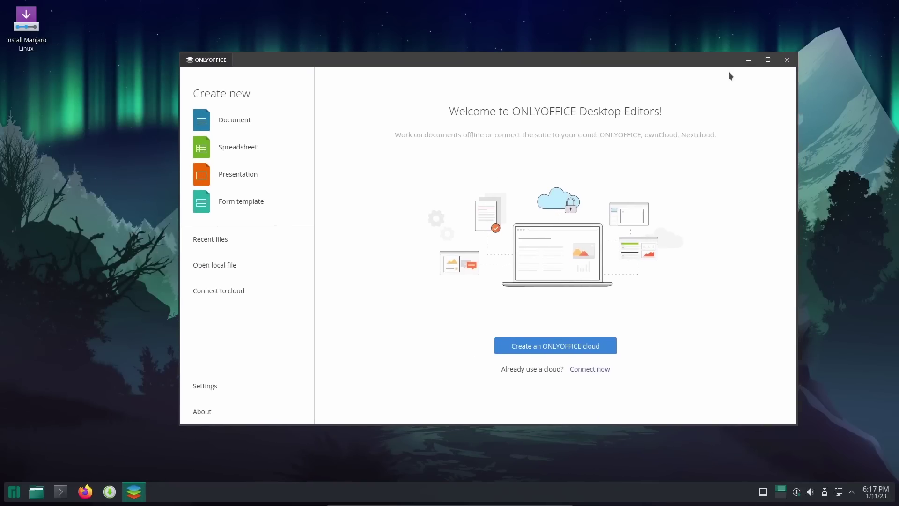
click(768, 60)
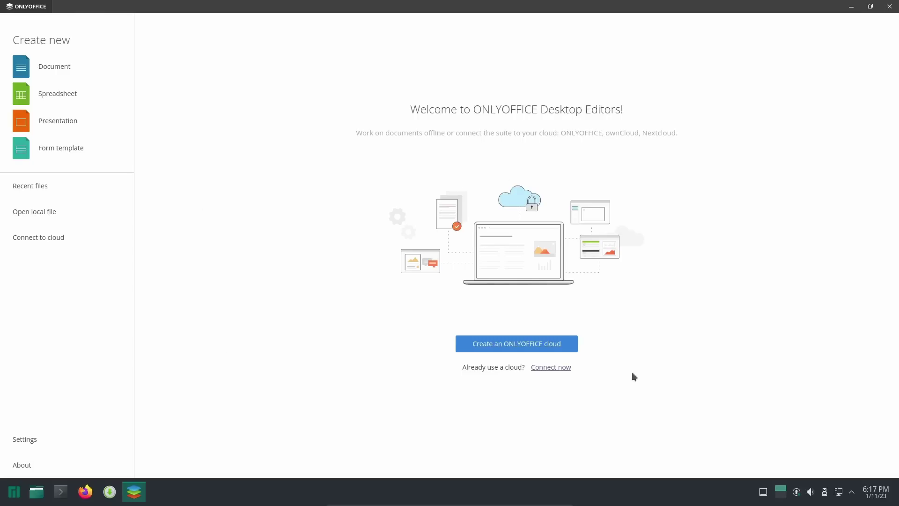
drag(643, 9, 640, 78)
drag(645, 215, 597, 48)
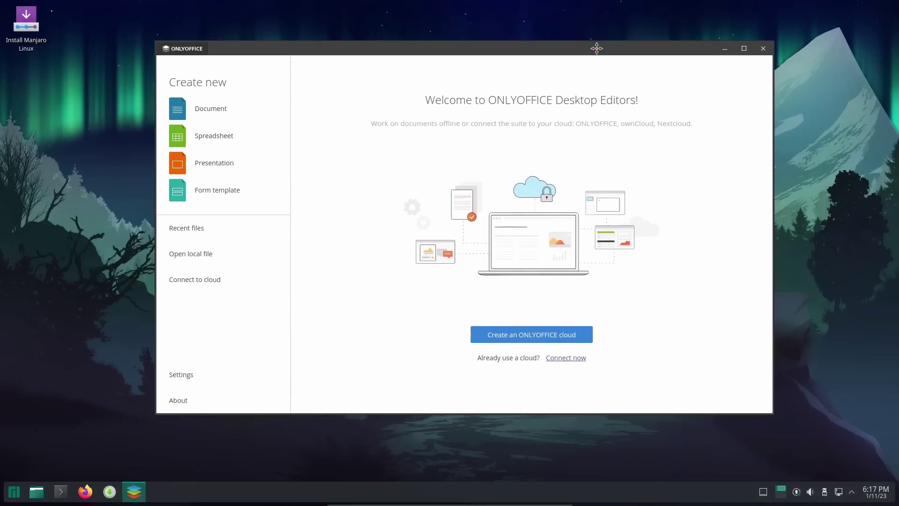
click(744, 49)
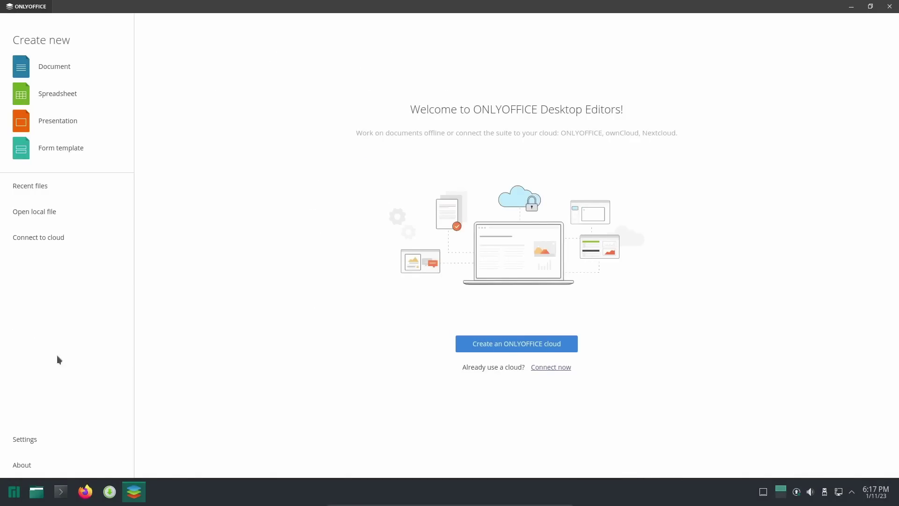
In ONLYOFFICE Settings, choose the Dark interface theme and 125% scaling, then apply
click(33, 440)
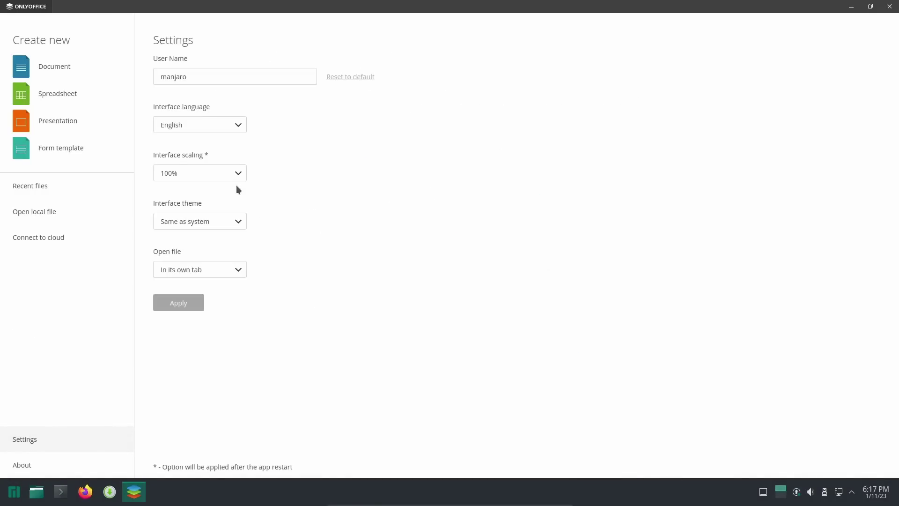
click(229, 227)
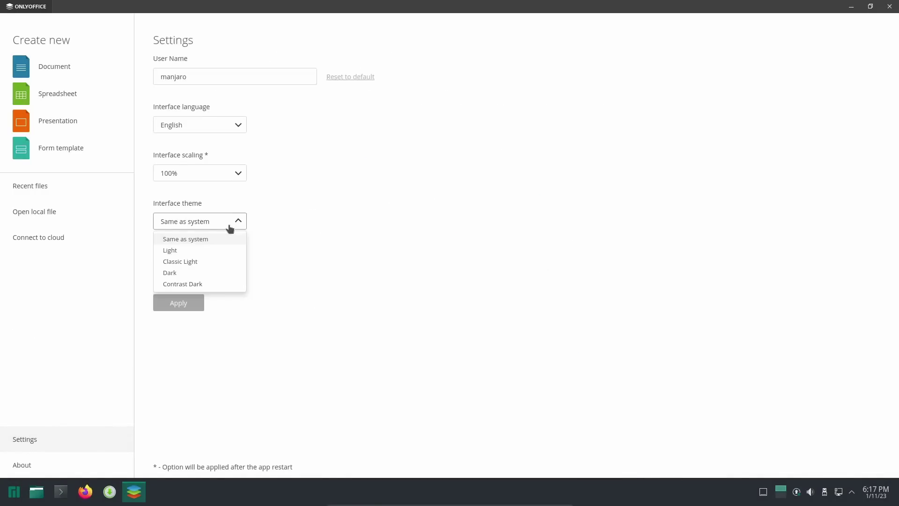
click(198, 275)
click(186, 308)
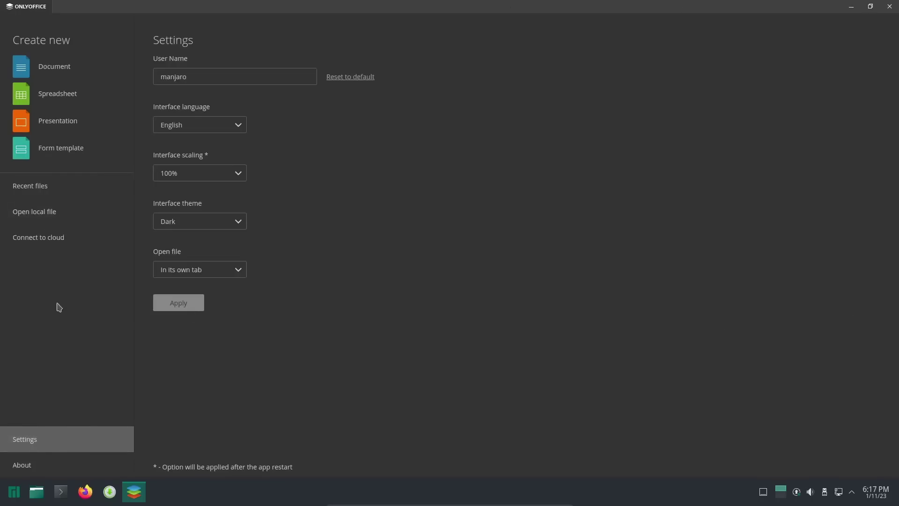
click(235, 176)
click(202, 218)
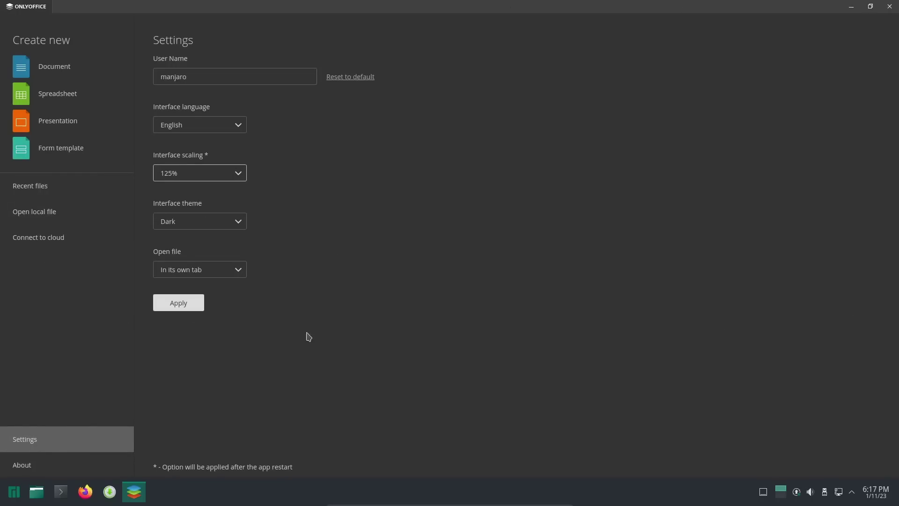
click(183, 304)
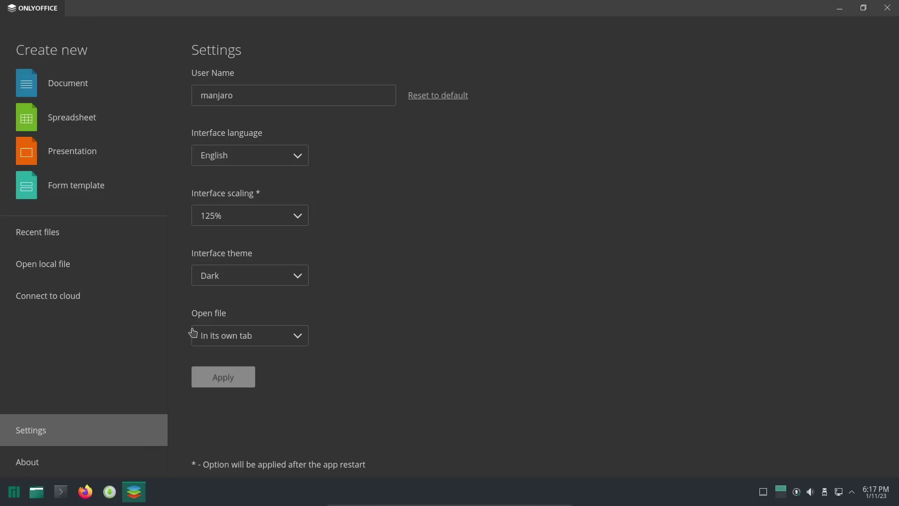
Close ONLYOFFICE and launch Timeshift from the launcher's All Applications list
click(888, 9)
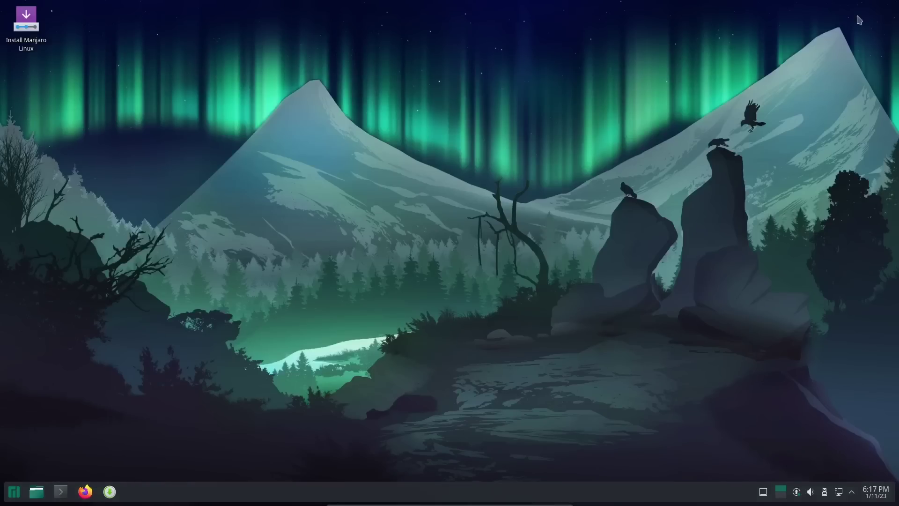
click(15, 494)
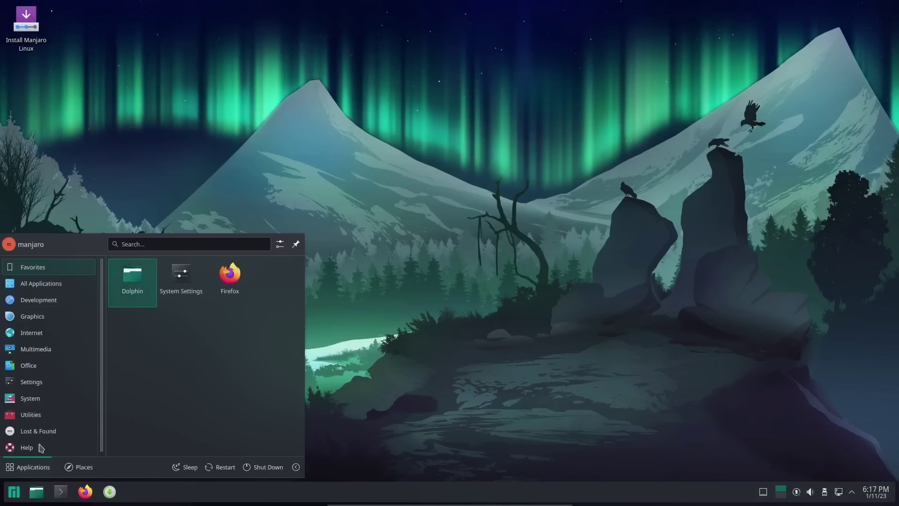
mouse_move(59, 282)
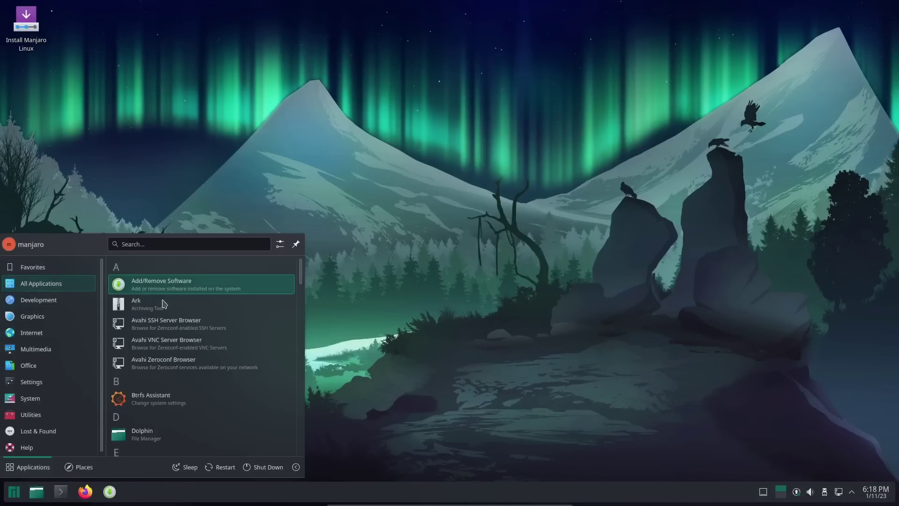
scroll(178, 328, down, 8)
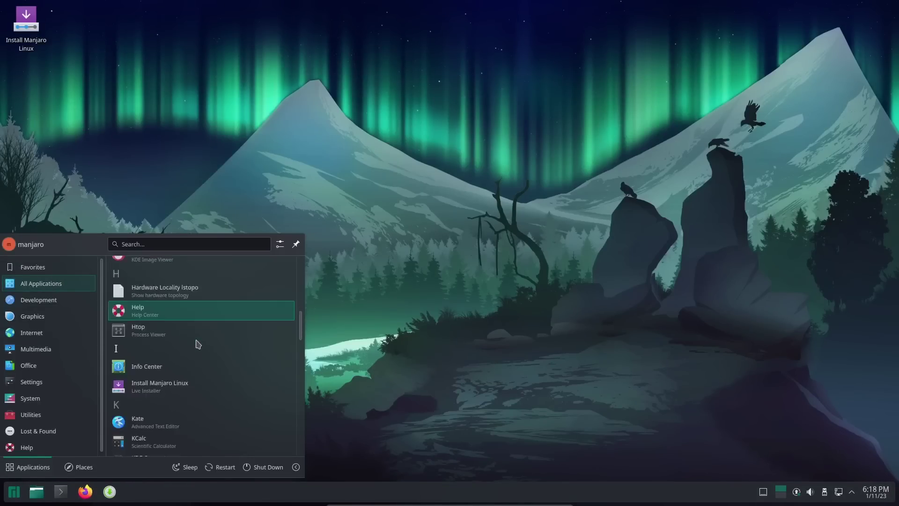
scroll(197, 343, down, 10)
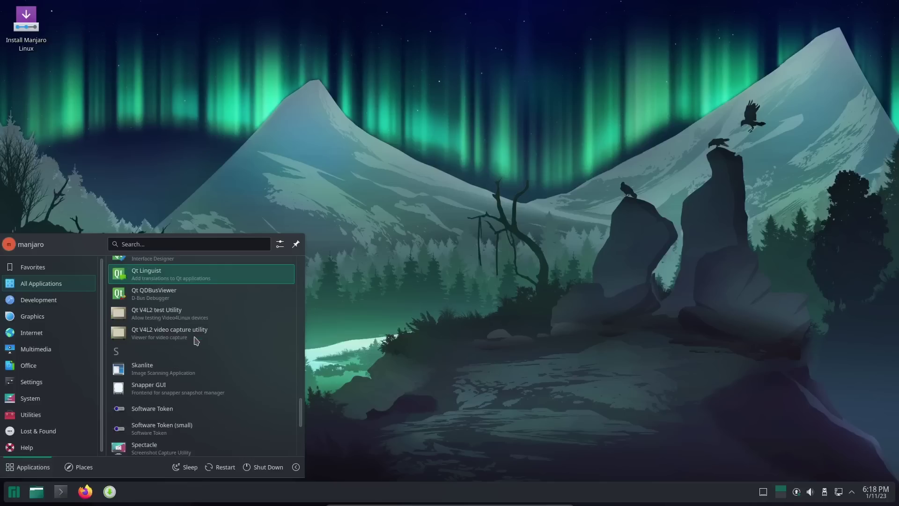
scroll(196, 341, down, 5)
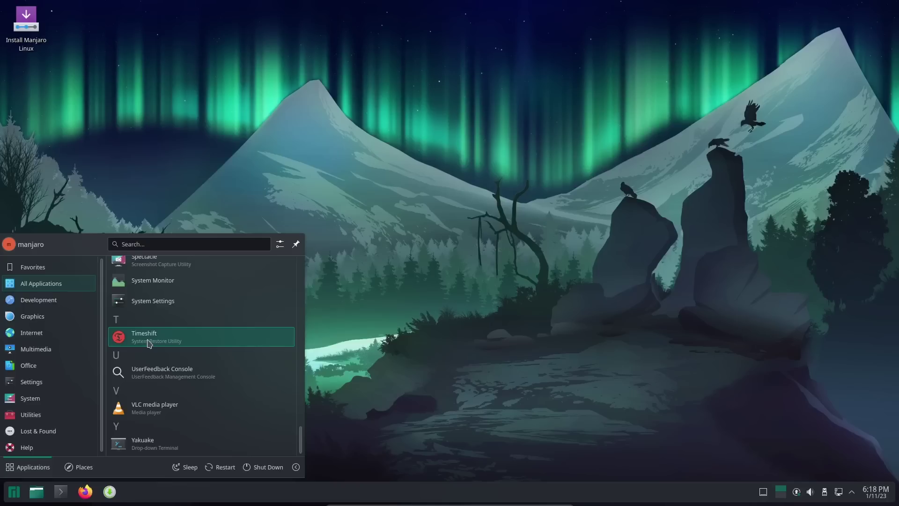
click(149, 344)
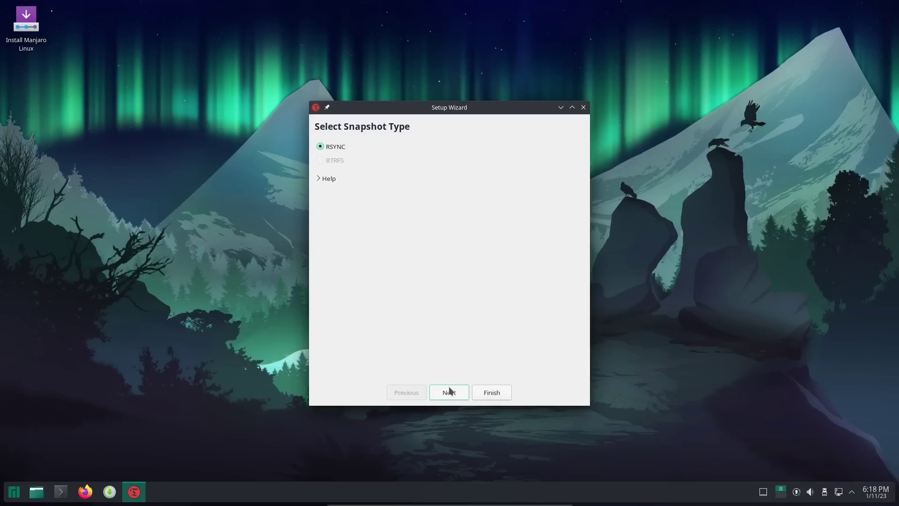
Close the Timeshift Setup Wizard and the Timeshift main window
click(584, 108)
click(630, 106)
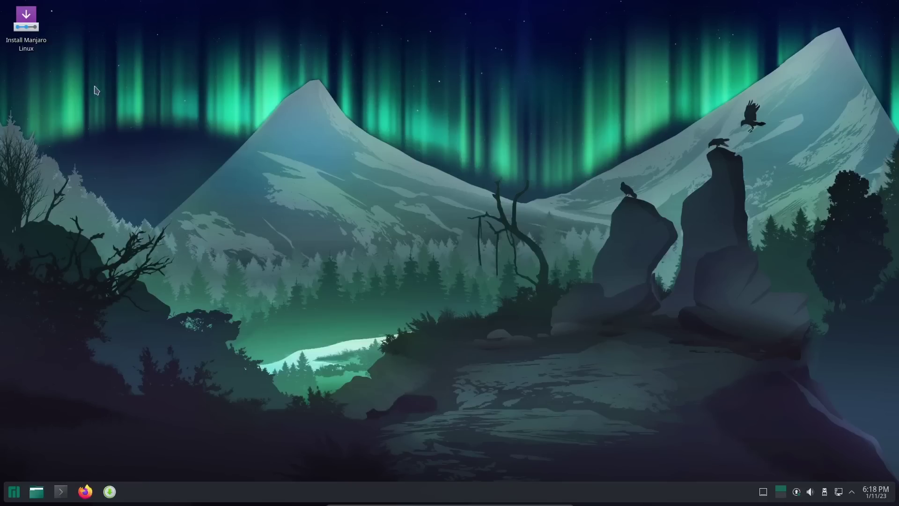
click(34, 27)
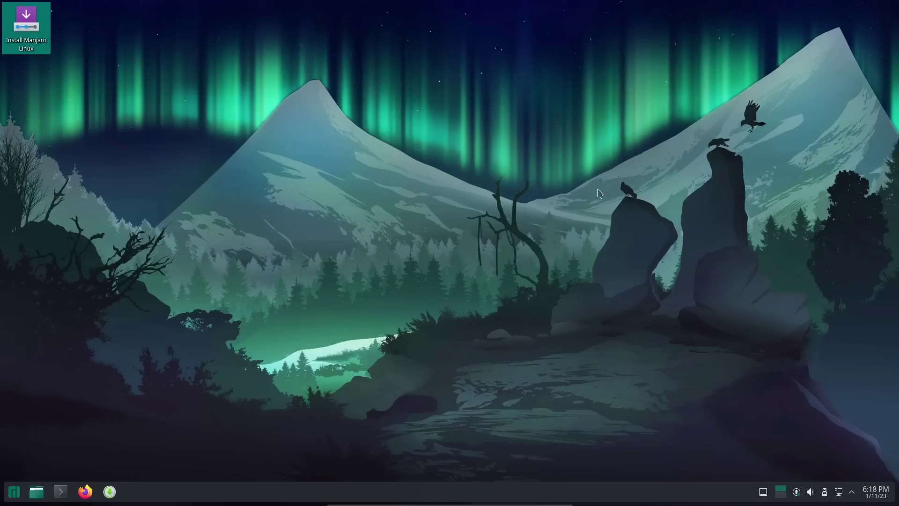
double_click(27, 31)
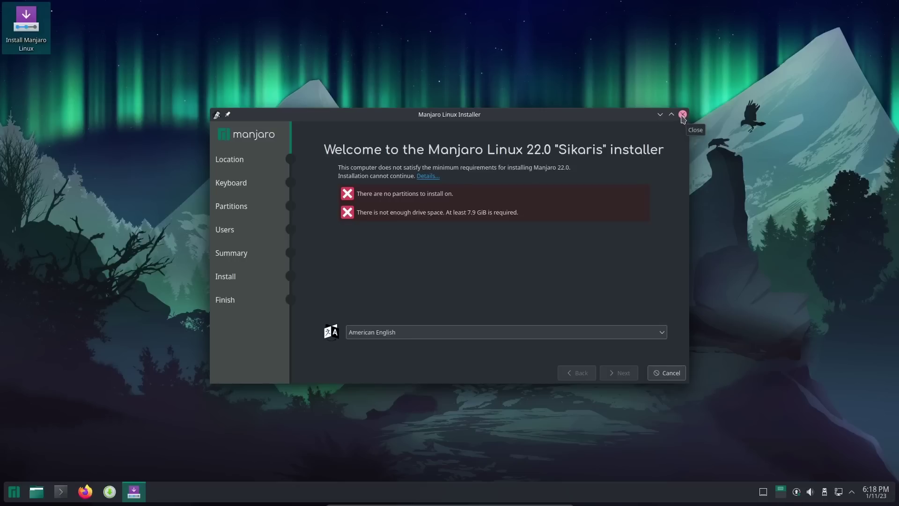
click(682, 115)
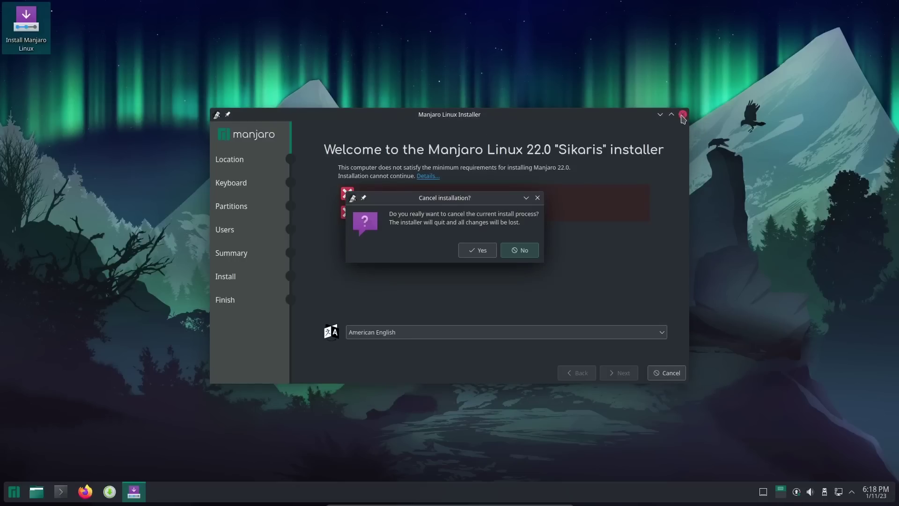
click(483, 251)
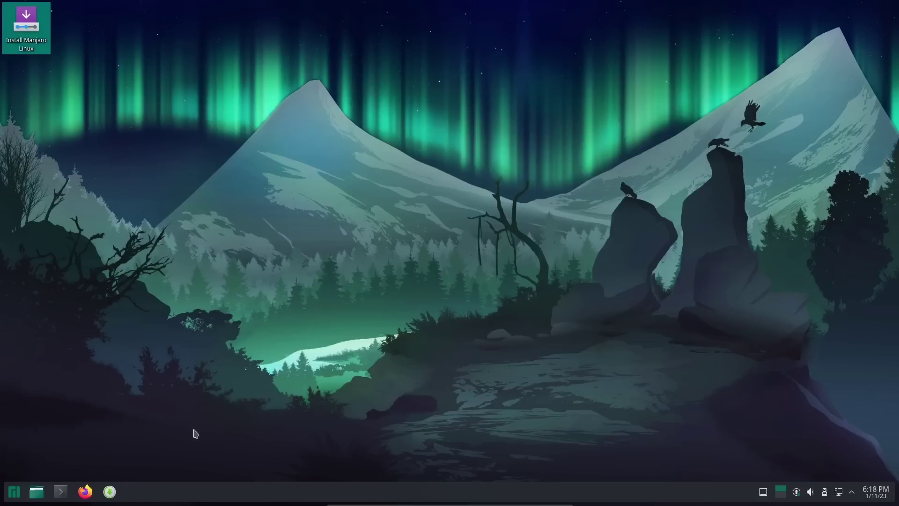
click(86, 492)
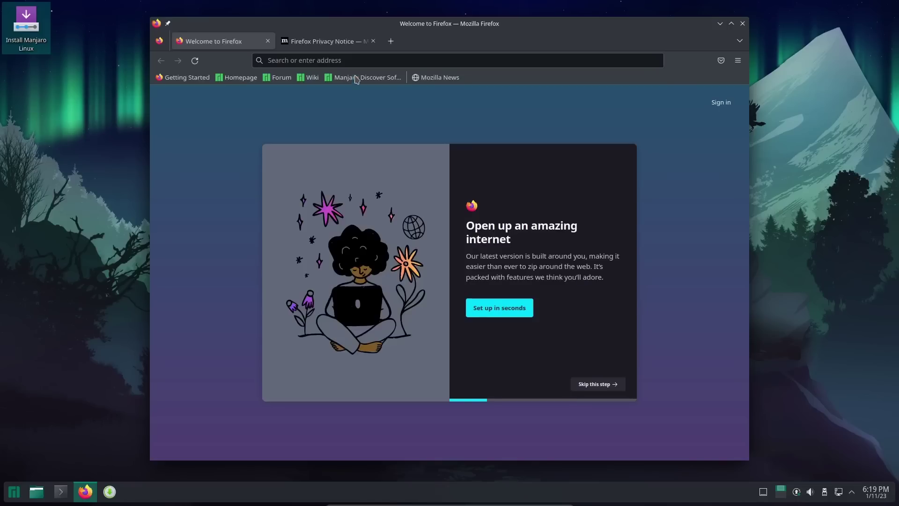
click(374, 42)
click(364, 61)
text(manjaro.org/)
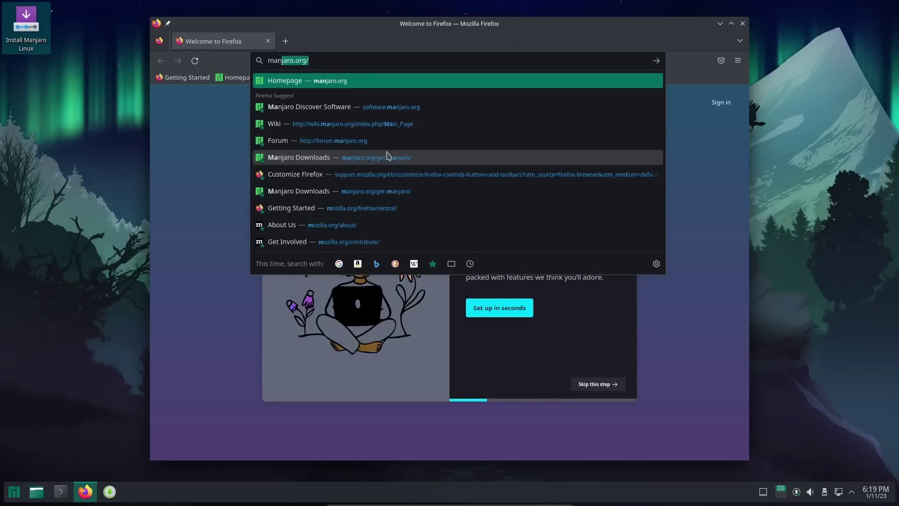
key(Return)
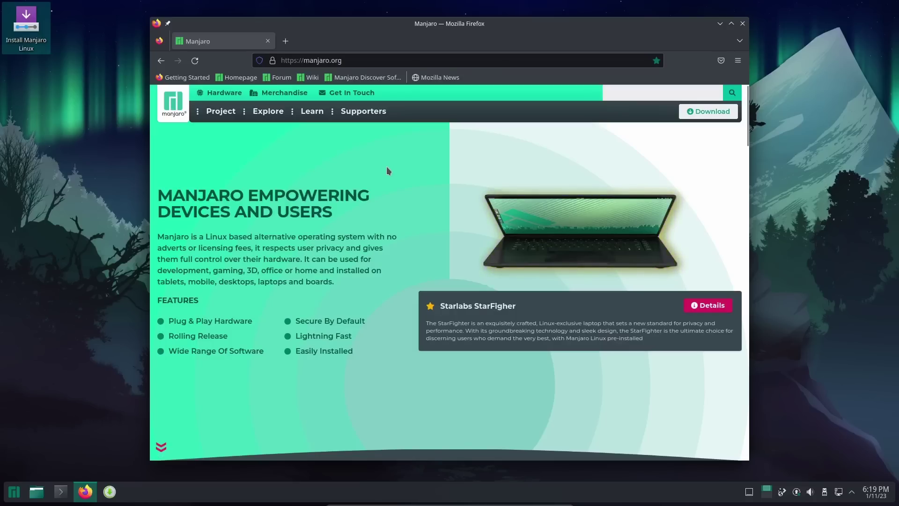
scroll(403, 221, down, 5)
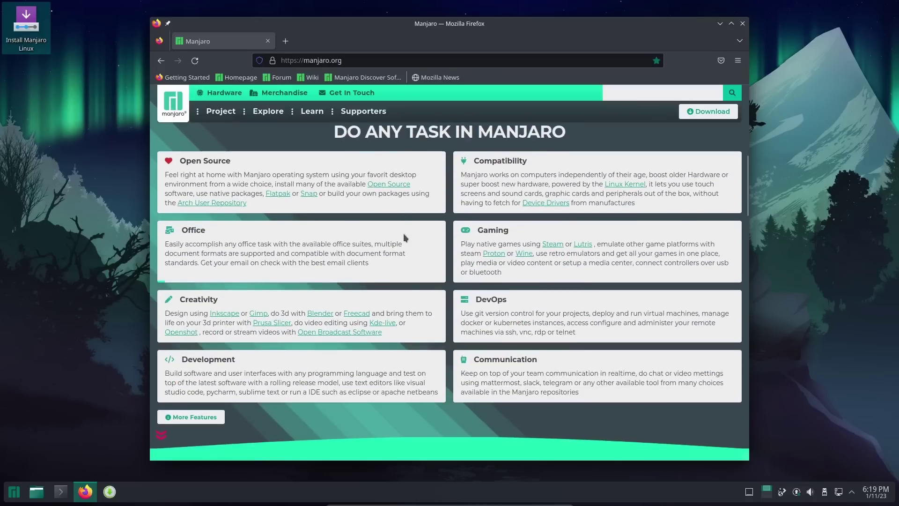
scroll(405, 235, up, 5)
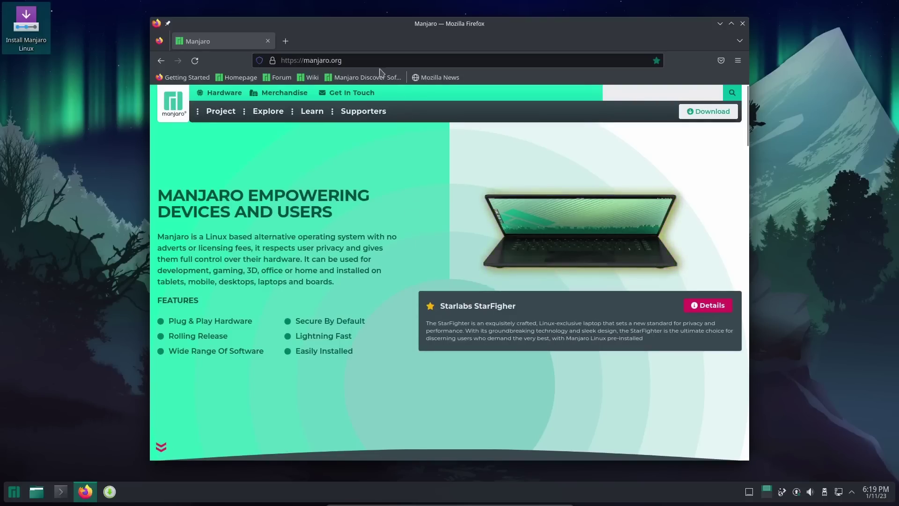
mouse_move(349, 56)
mouse_down()
mouse_move(286, 60)
mouse_move(347, 55)
mouse_up()
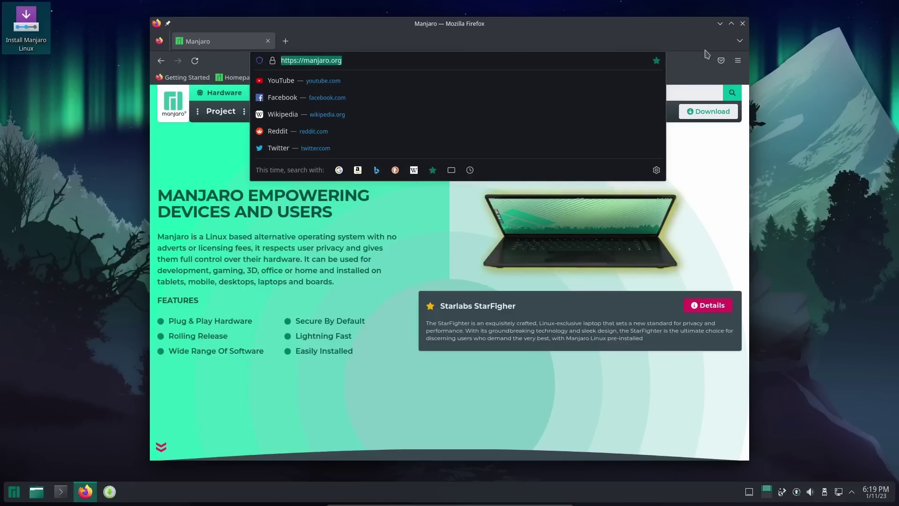
click(805, 84)
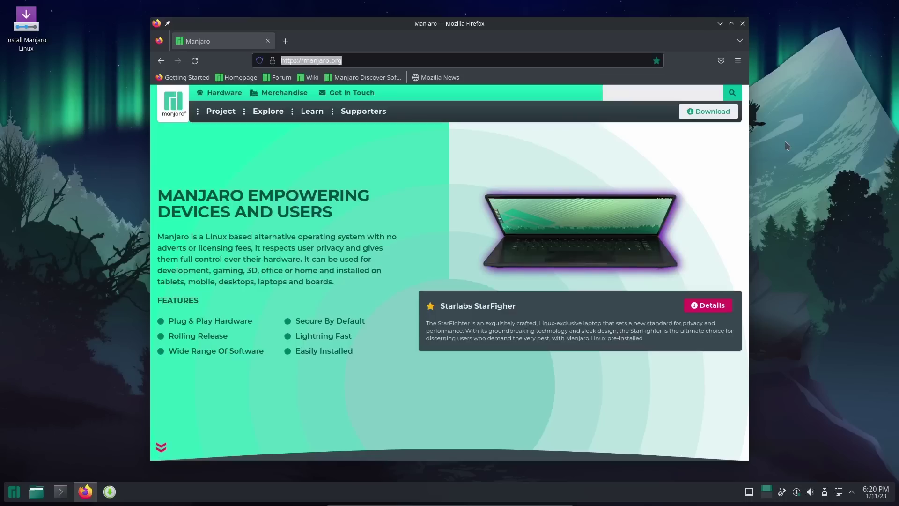
key(alt+F4)
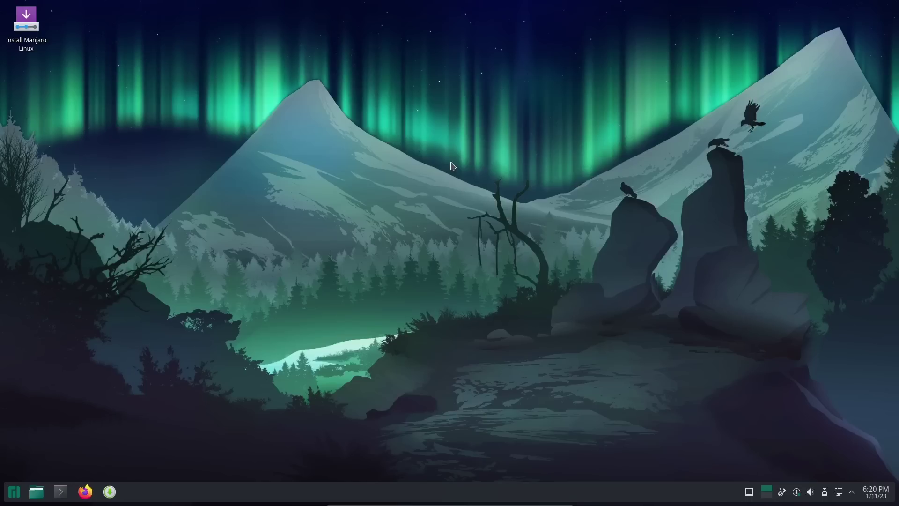